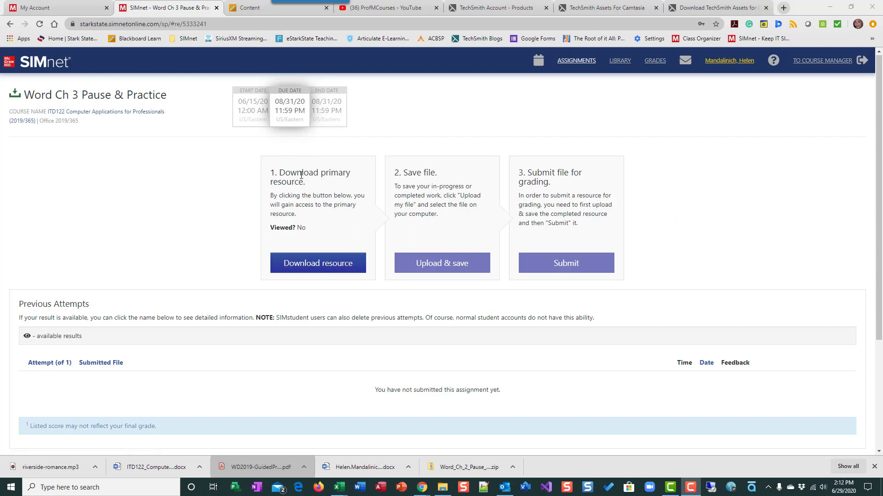
Open the Word Ch 3 Pause & Practice resource in the Word Chapter 3 assignment group and download its primary resource
left_click(576, 60)
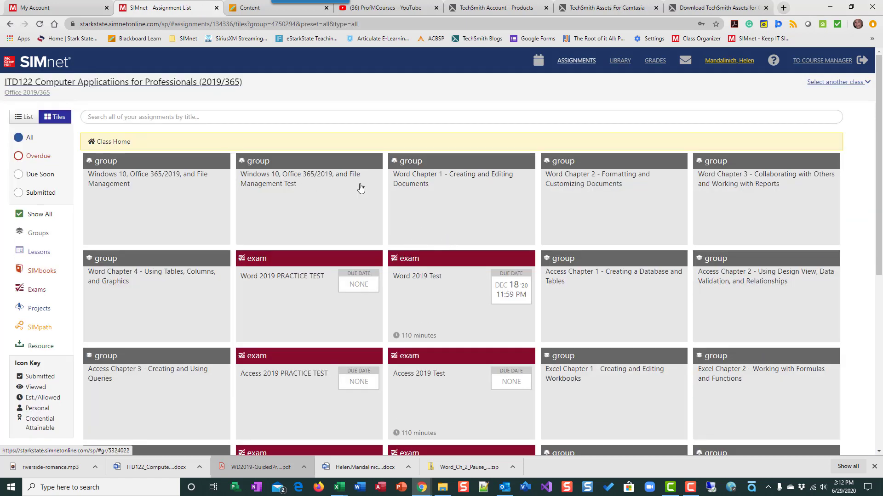
left_click(615, 197)
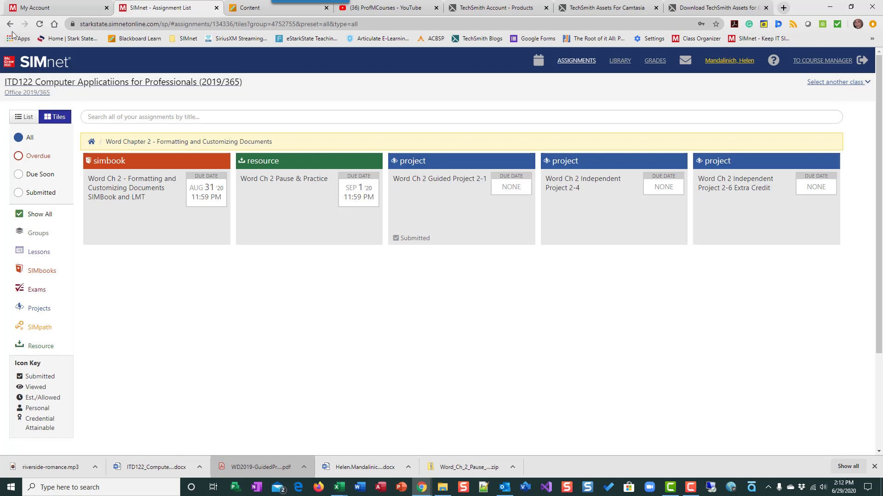
left_click(10, 24)
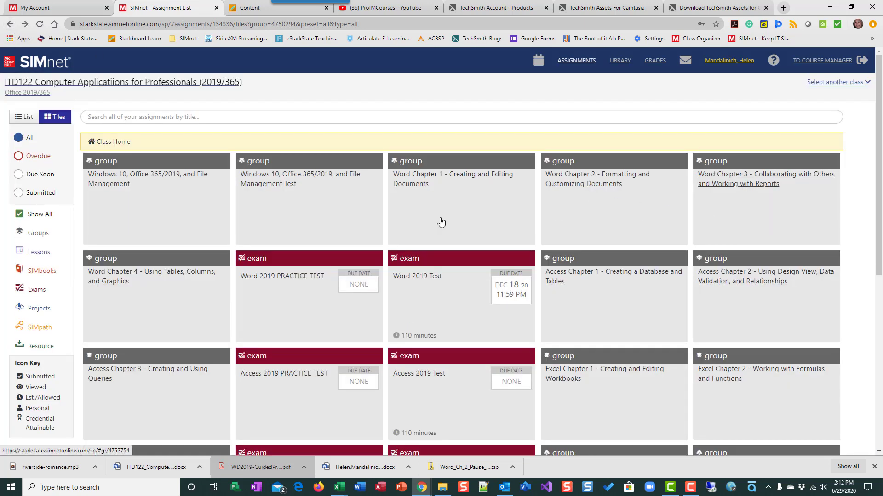
left_click(697, 213)
left_click(279, 192)
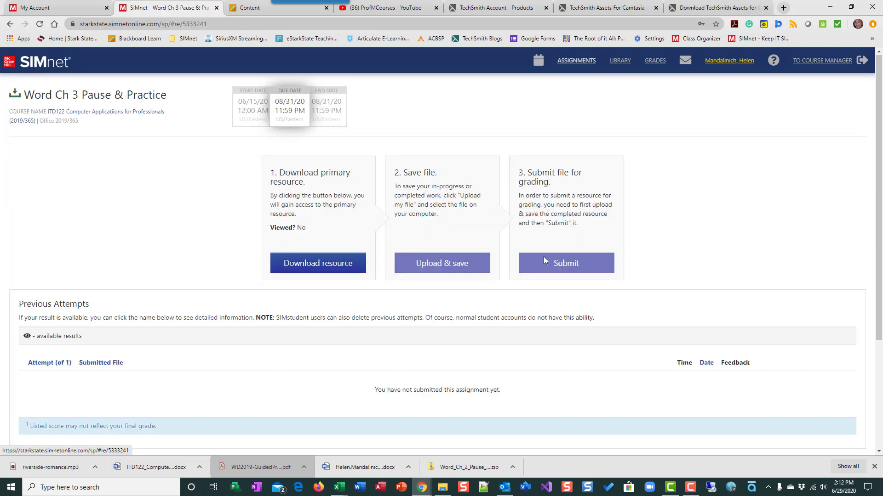
left_click(315, 263)
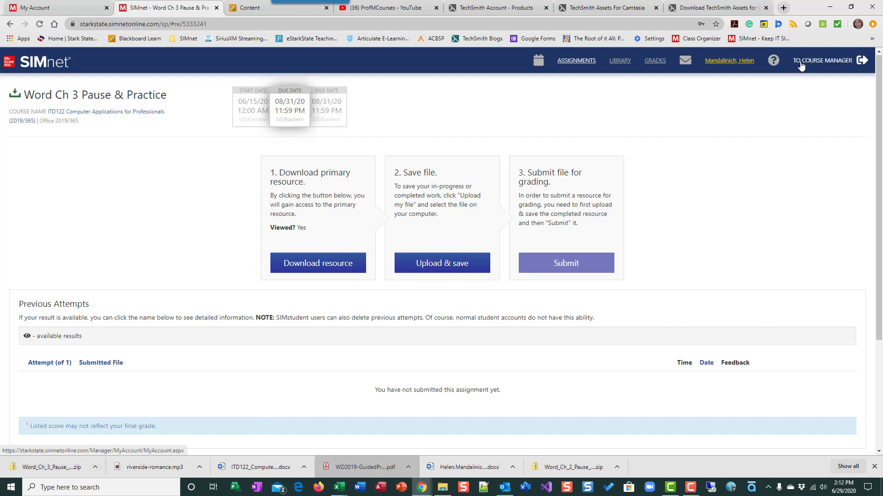
Open the downloaded Word_Ch_3_Pause_and_Practice.zip, extract all its files to the default Downloads folder, and close the file window
left_click(49, 468)
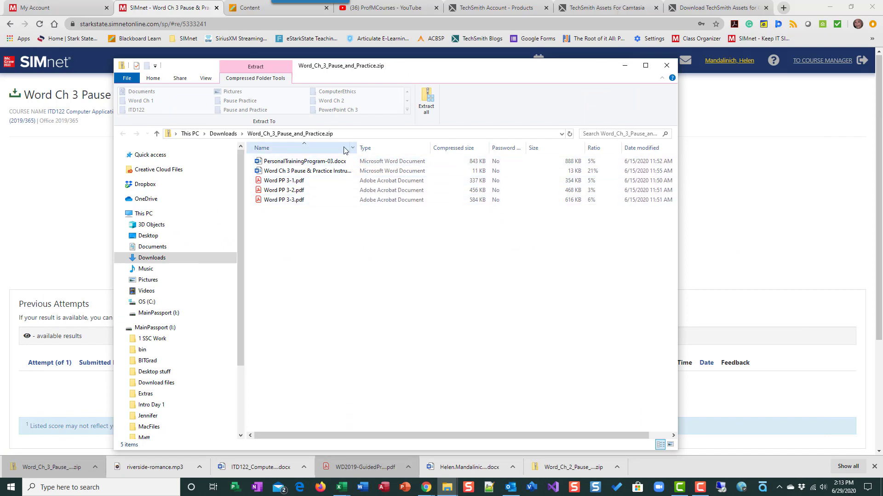
left_click(645, 65)
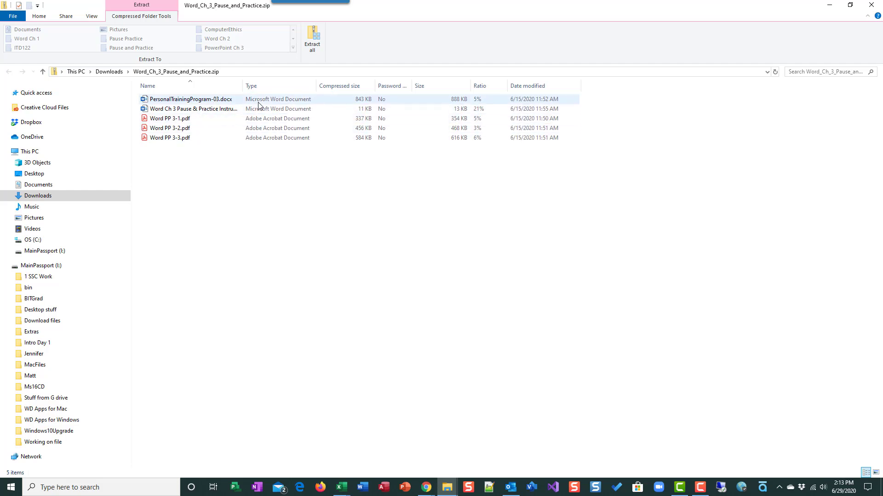
left_click(316, 35)
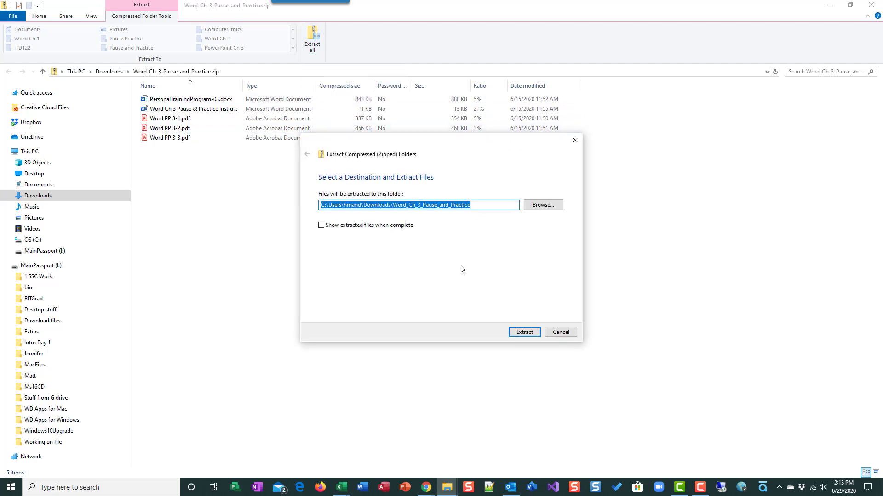
left_click(523, 333)
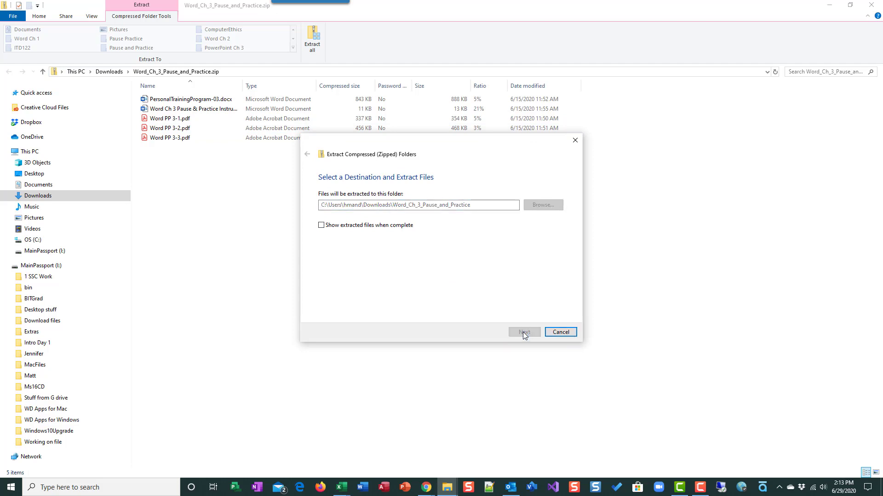
left_click(870, 6)
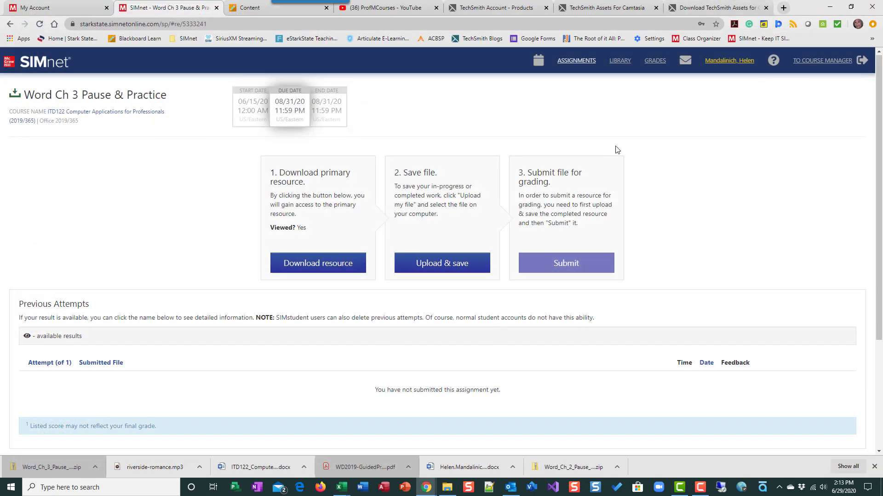
Open the Word Ch 3 SIMBook and LMT from the Word Chapter 3 assignment group
left_click(578, 61)
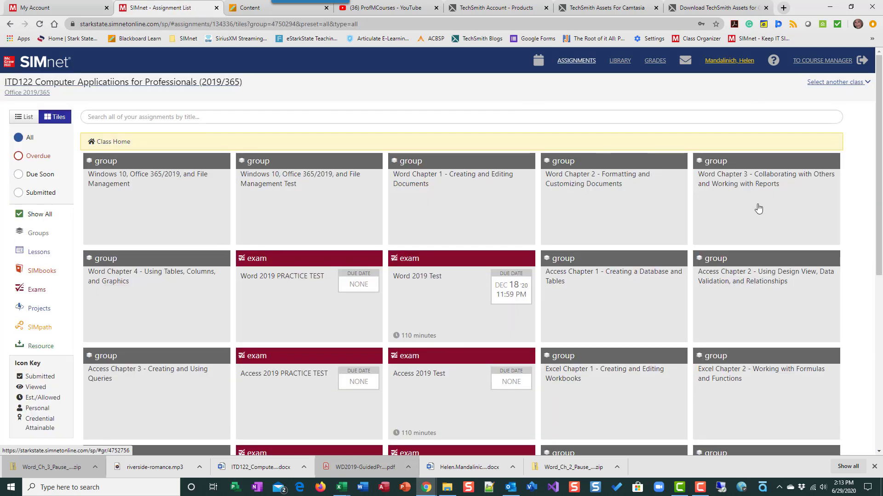
left_click(710, 206)
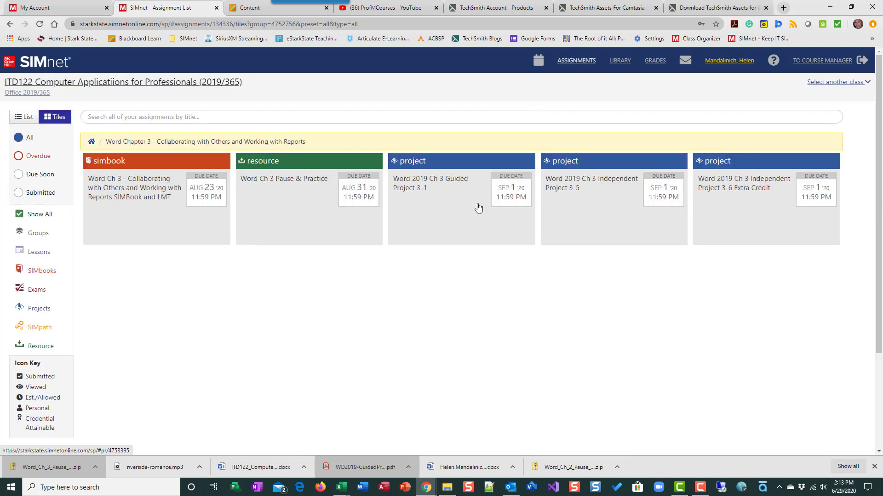
left_click(164, 218)
left_click(511, 225)
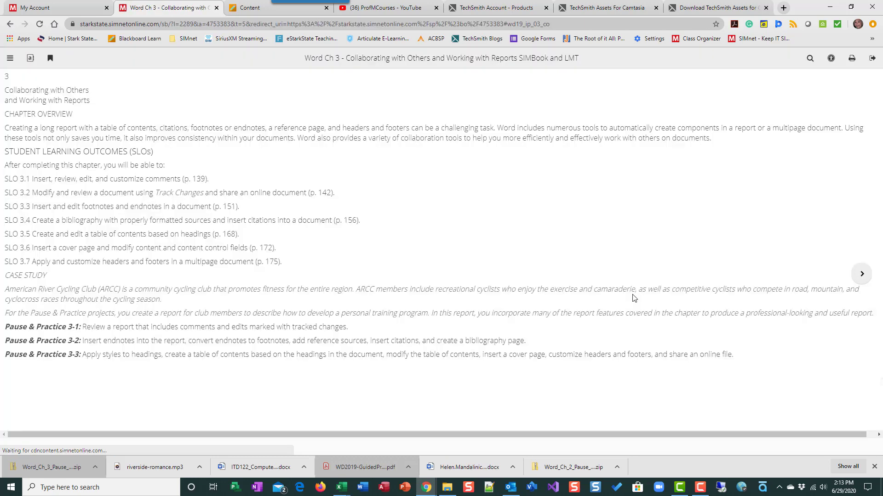
Page ahead in the SIMBook to Pause & Practice: Word 3-1, and download and open its PersonalTrainingProgram-03.docx file
scroll(637, 254, "down", 3)
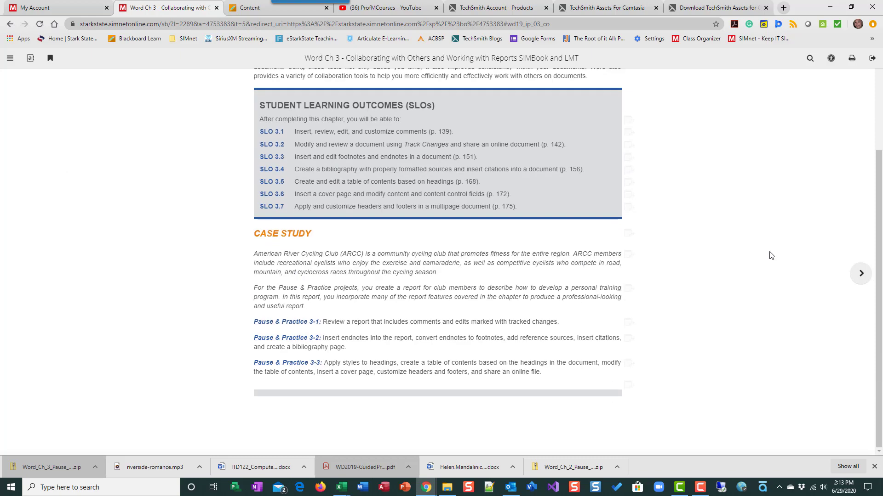
left_click(805, 274)
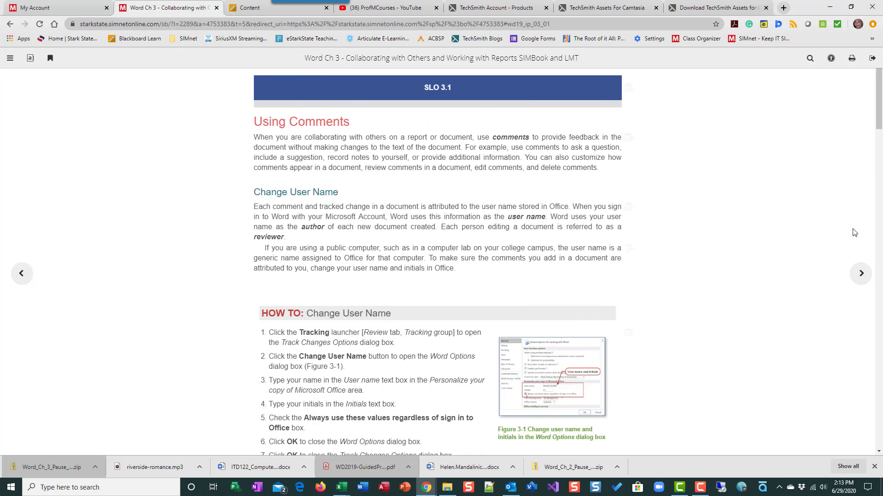
left_click(818, 275)
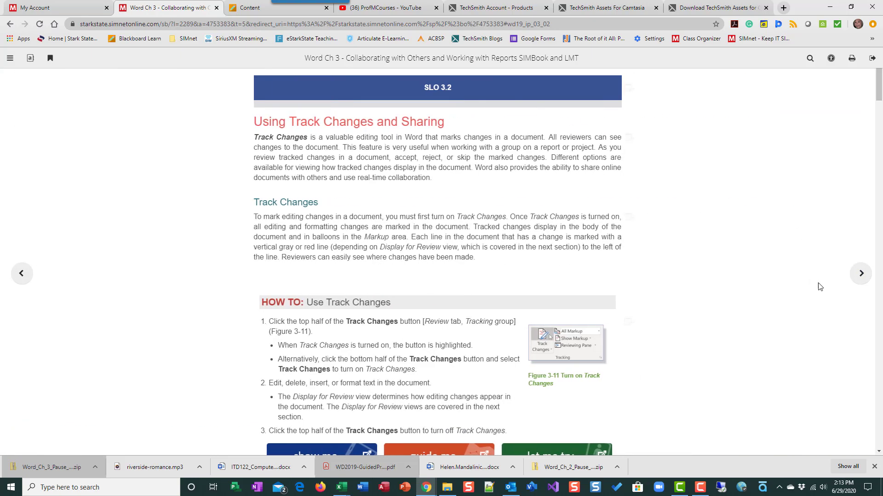
left_click(834, 275)
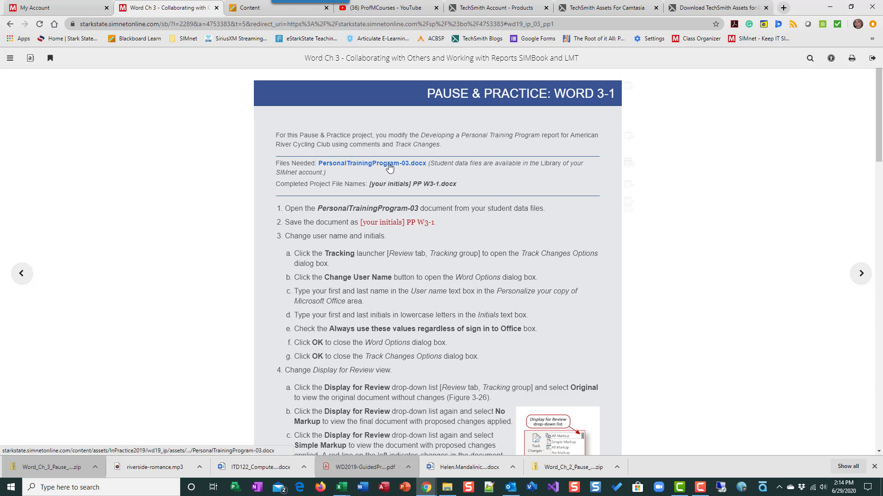
left_click(381, 165)
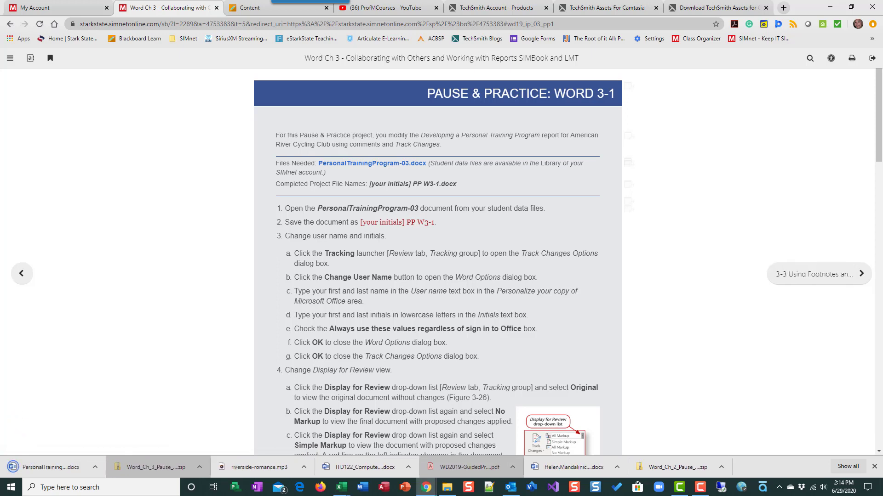
left_click(46, 467)
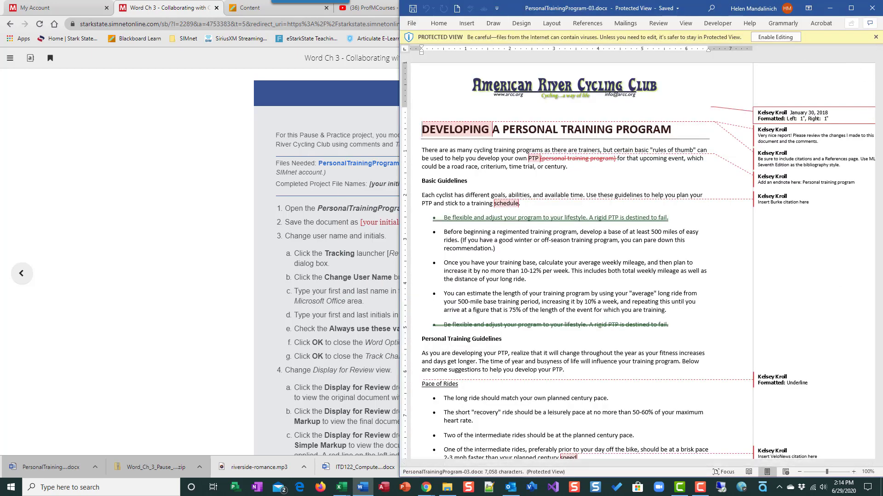
Arrange the browser and the Word document side by side and enable editing of PersonalTrainingProgram-03.docx
left_click(268, 83)
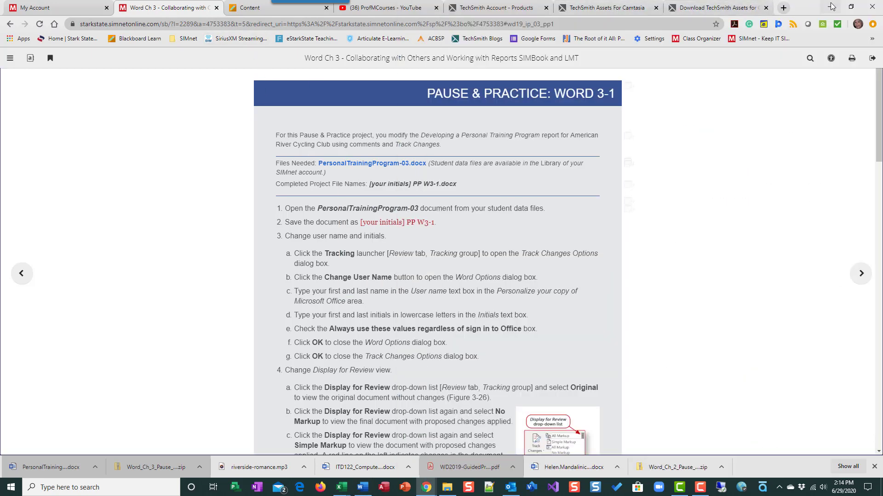
left_click(851, 7)
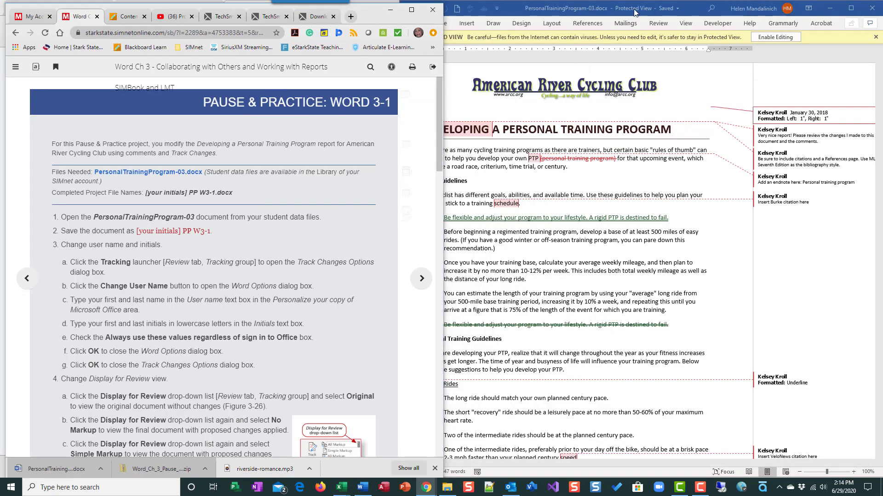
left_click(670, 15)
left_click_drag(670, 15, 636, 16)
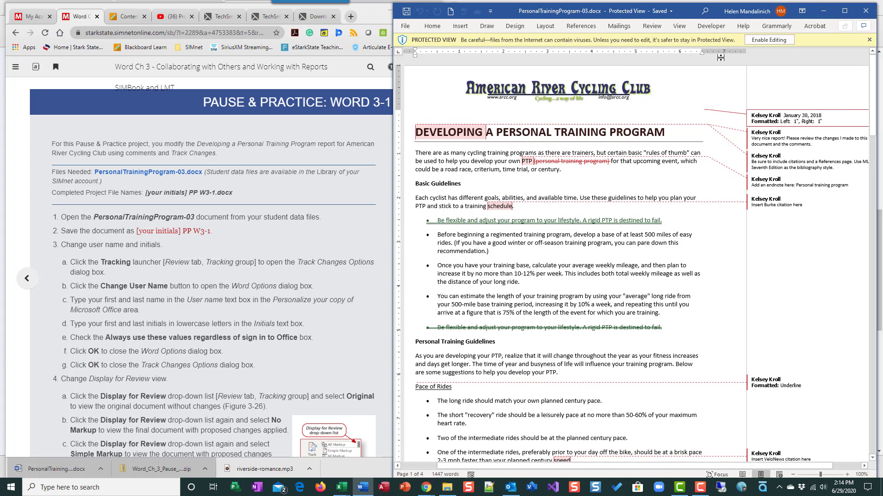
left_click(768, 40)
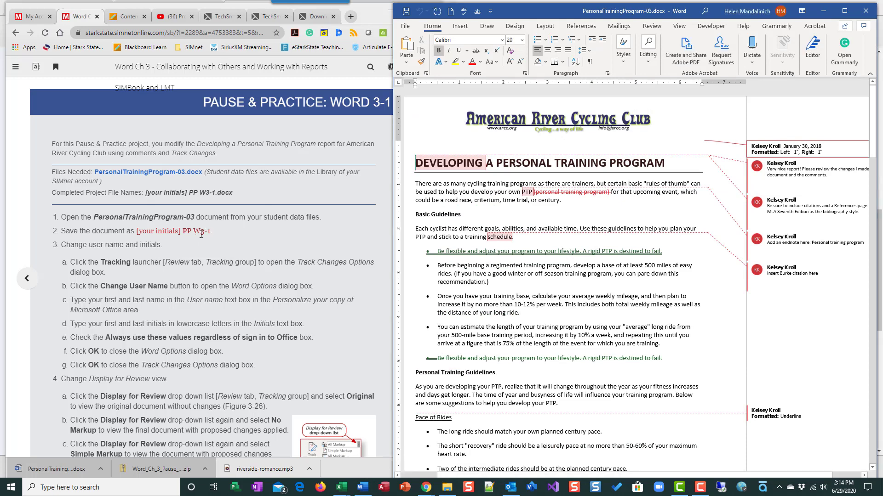
Page forward through the SIMBook past Pause & Practice 3-2 and 3-3 to the Chapter Summary
left_click(239, 249)
left_click(414, 281)
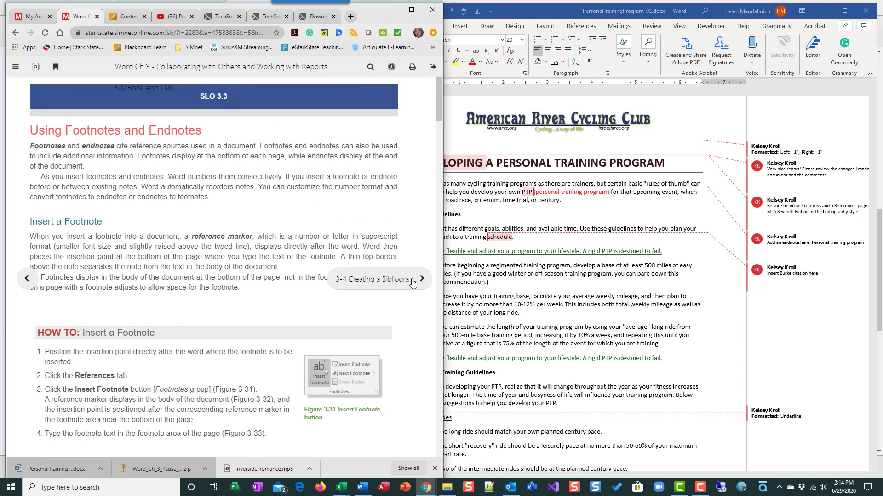
left_click(413, 281)
left_click(411, 283)
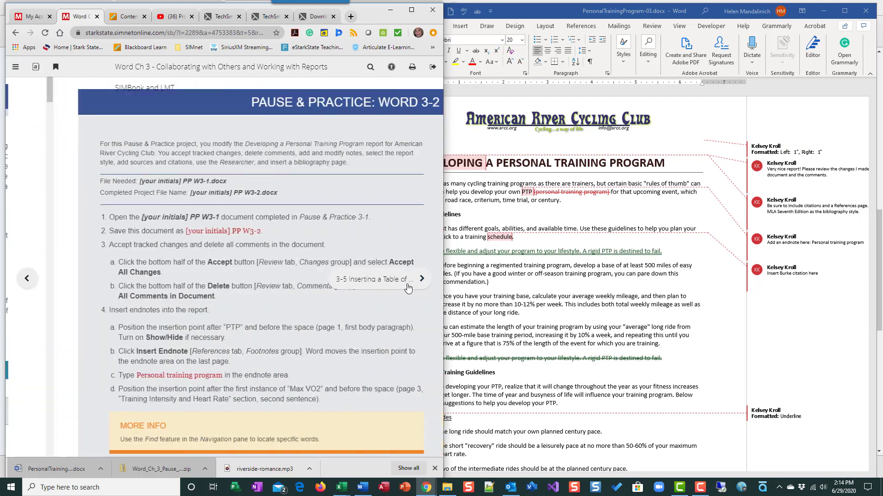
left_click(412, 285)
left_click(412, 285)
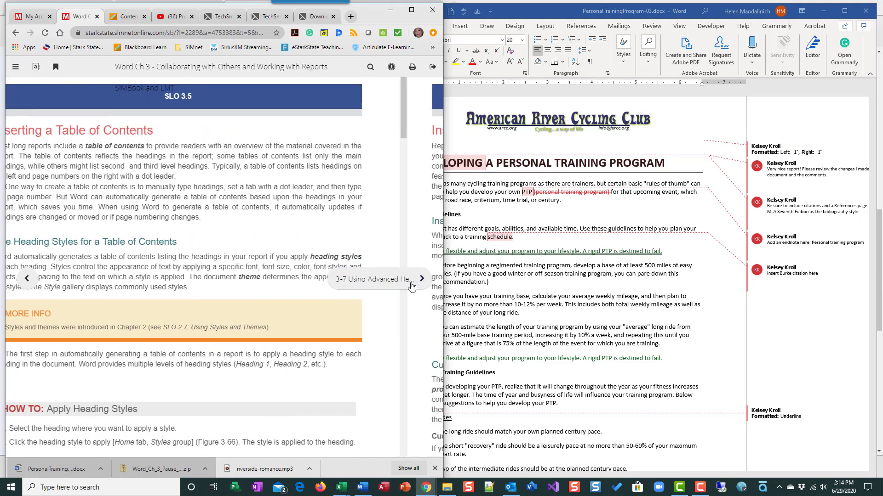
left_click(411, 285)
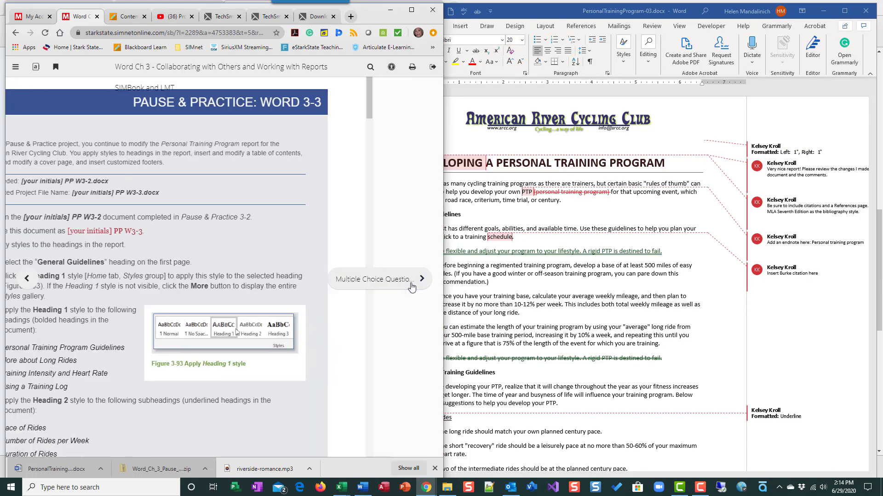
left_click(411, 285)
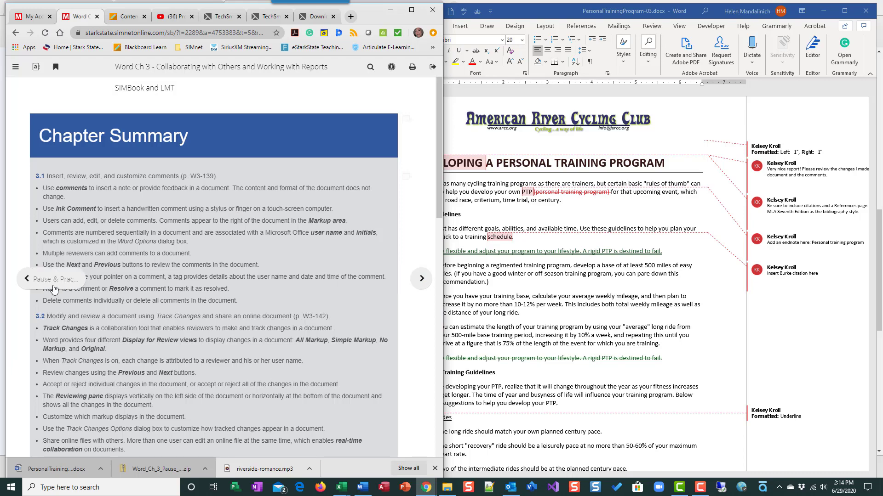
Page back through the SIMBook from the Chapter Summary to the Pause & Practice: Word 3-1 instructions
left_click(26, 279)
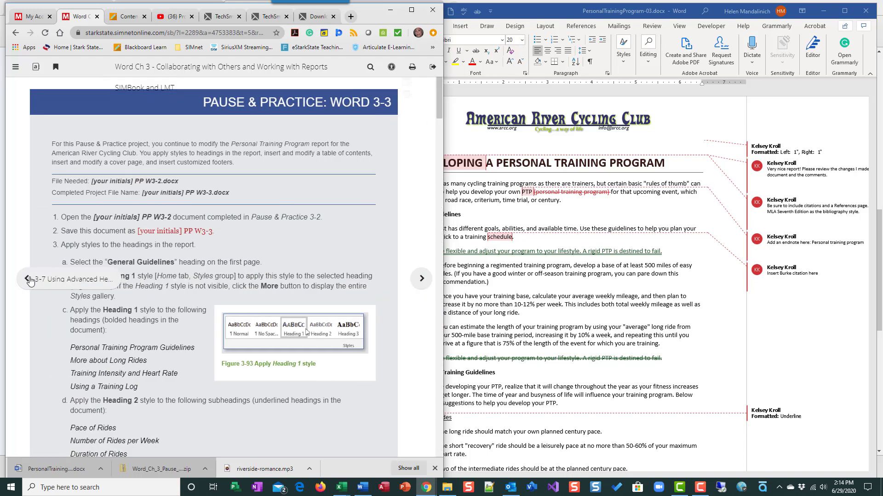
left_click(27, 279)
left_click(29, 280)
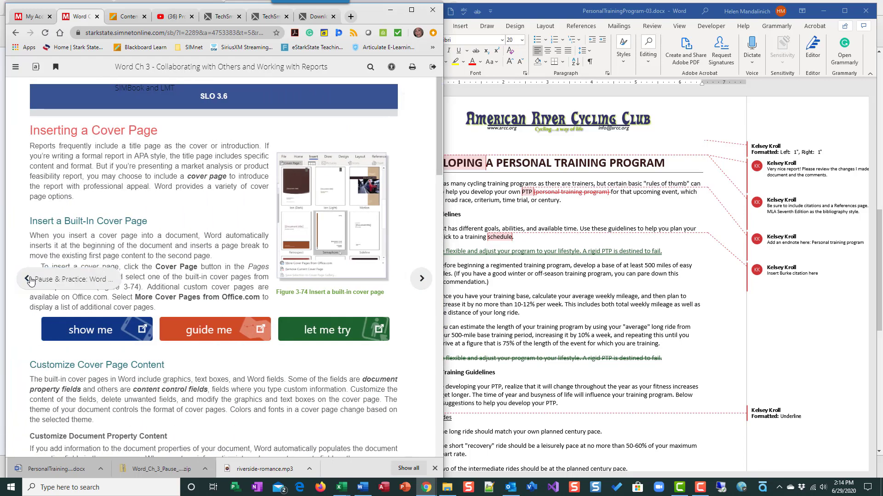
left_click(29, 280)
left_click(28, 280)
left_click(28, 280)
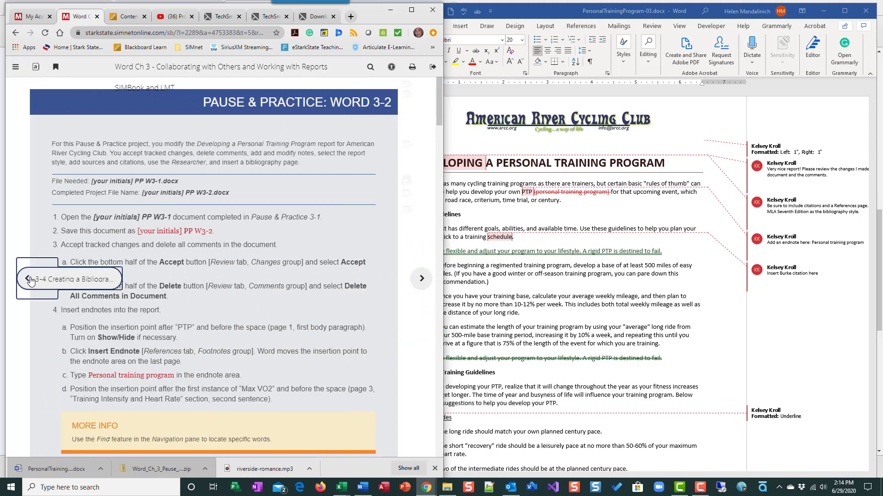
left_click(29, 279)
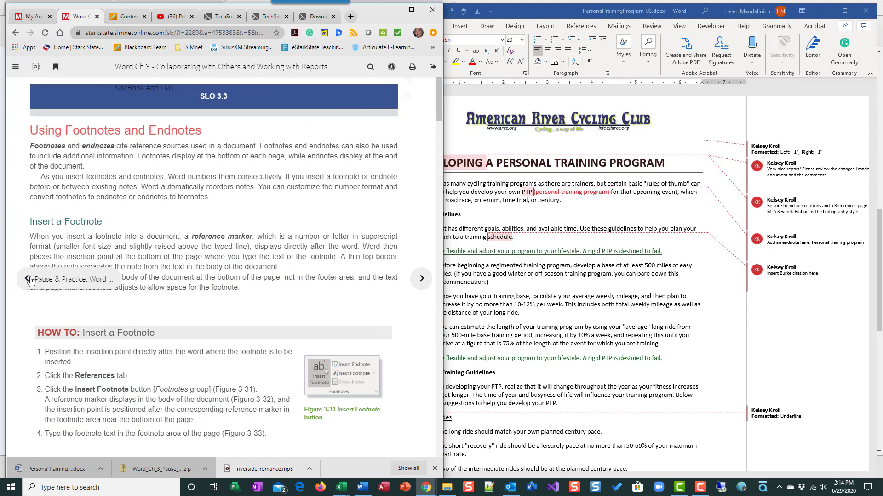
left_click(29, 279)
Save the training program document in the Downloads folder as a Word document named hjm PP W3-3
left_click(580, 163)
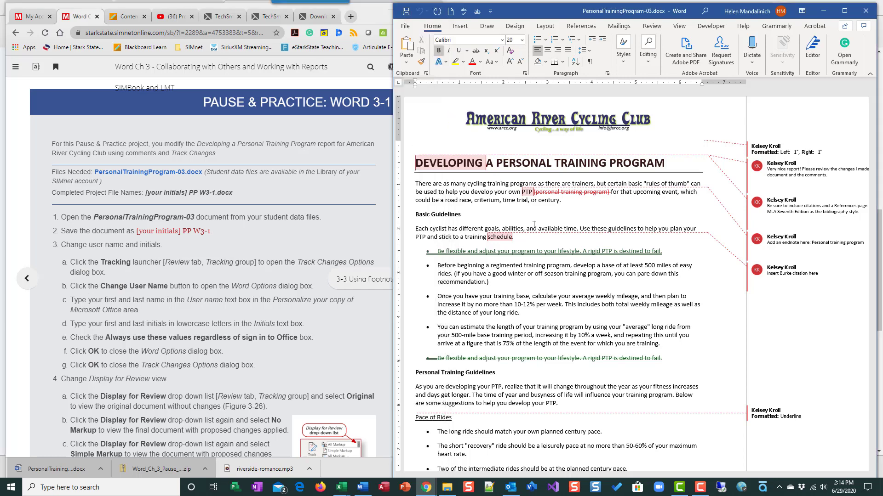
left_click(405, 28)
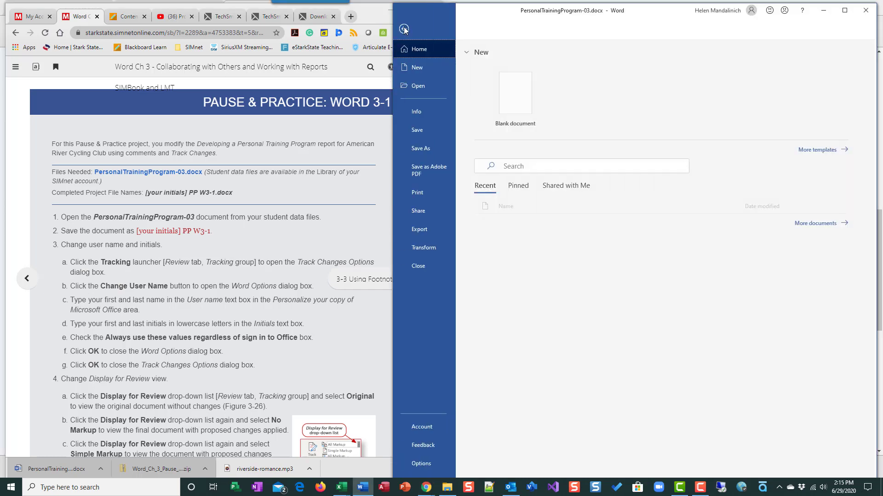
left_click(422, 149)
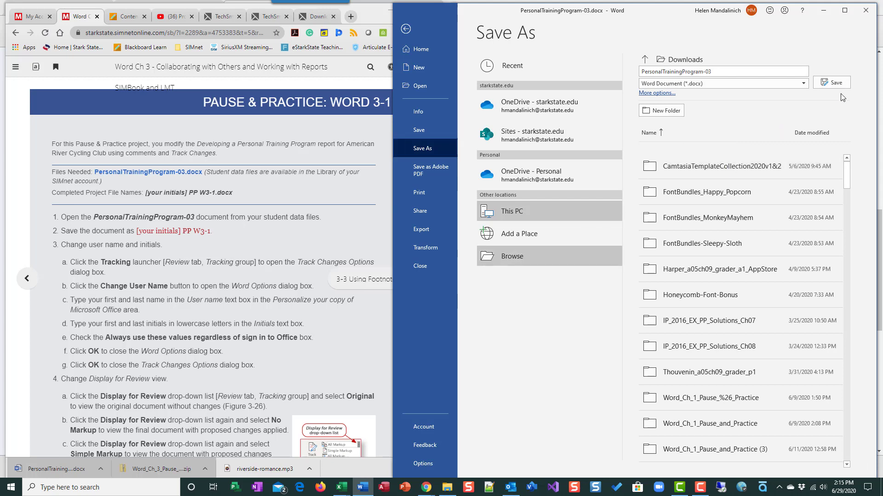
left_click(656, 93)
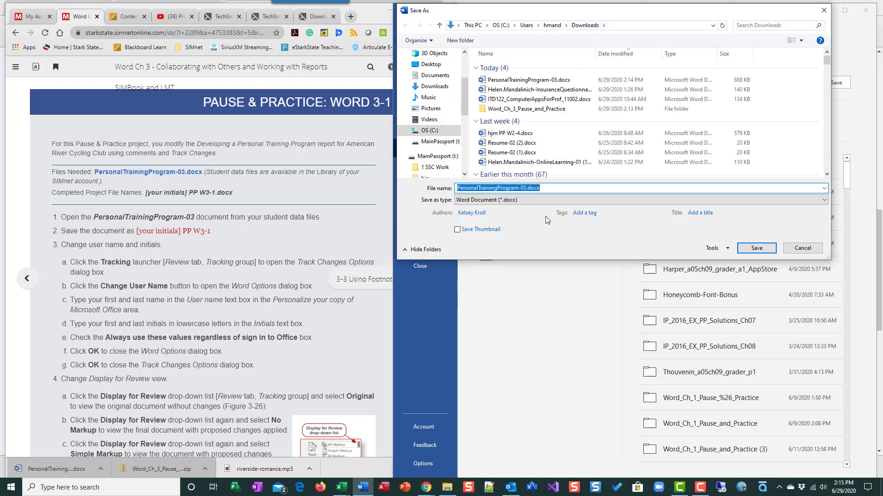
type("hjm")
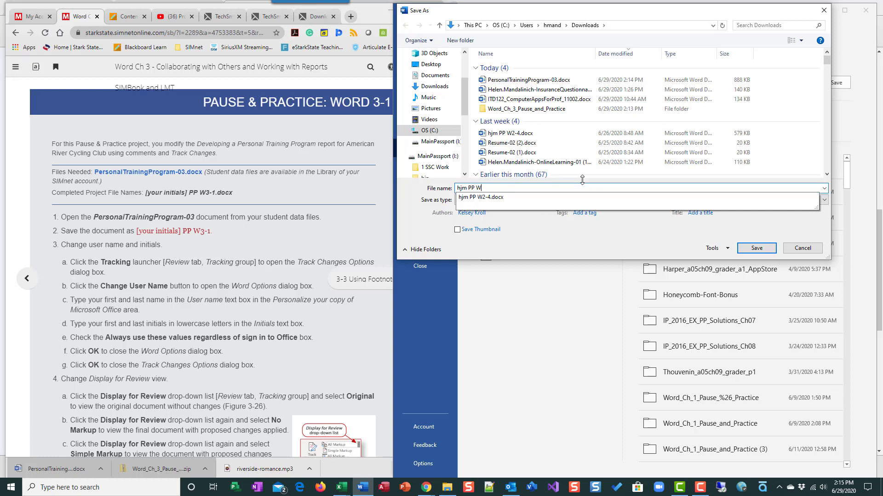
type("PP W3-3")
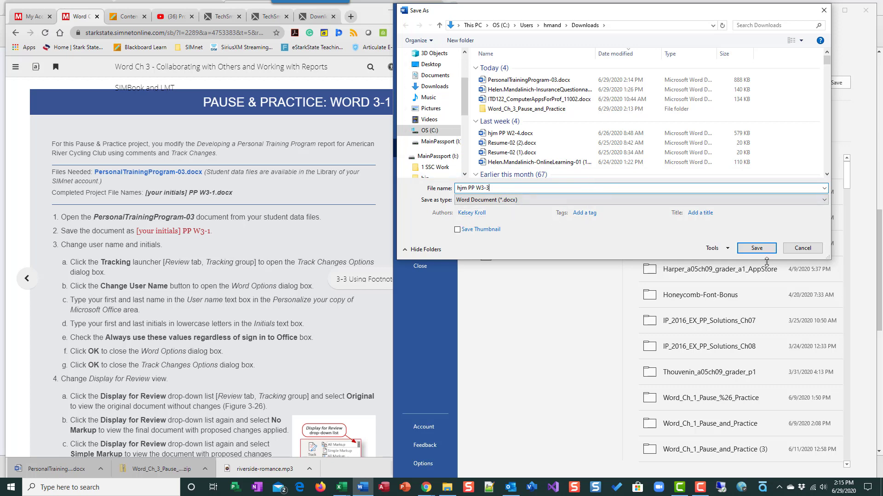
left_click(763, 248)
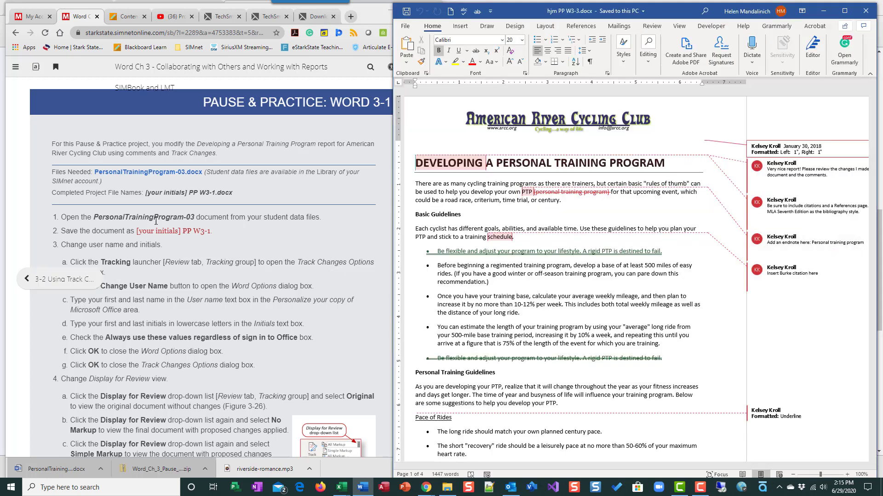
Review the opening project instructions and examine the reviewer's comments and tracked changes on the document's first page
scroll(155, 221, "down", 1)
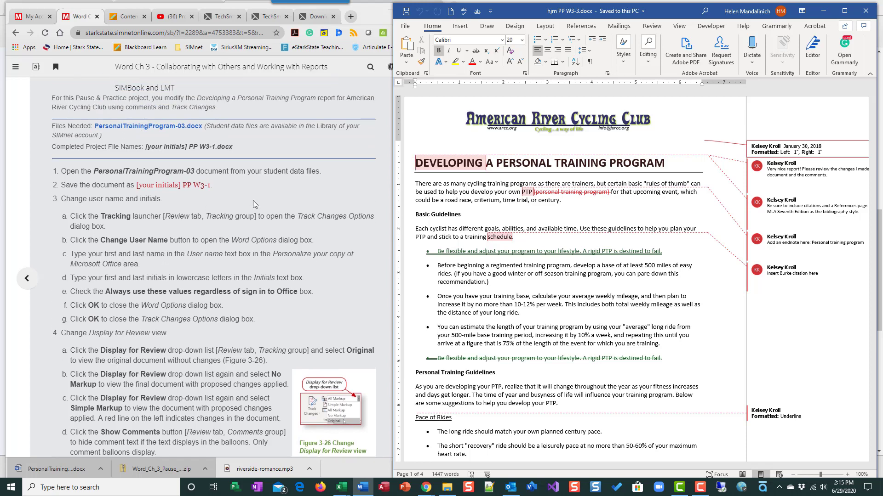
scroll(264, 237, "up", 1)
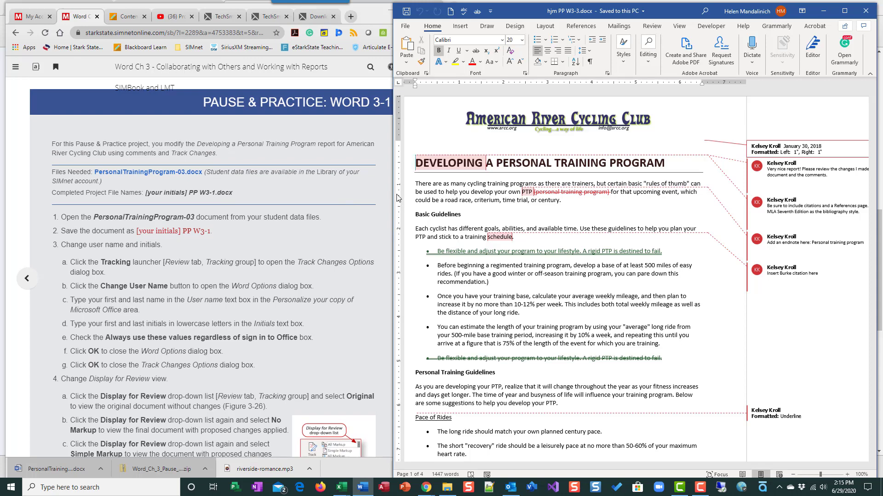
mouse_move(773, 191)
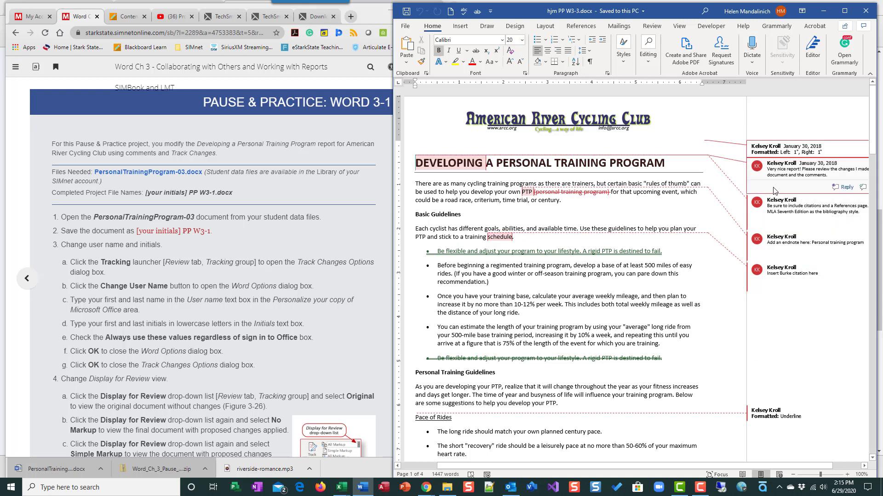
mouse_move(782, 290)
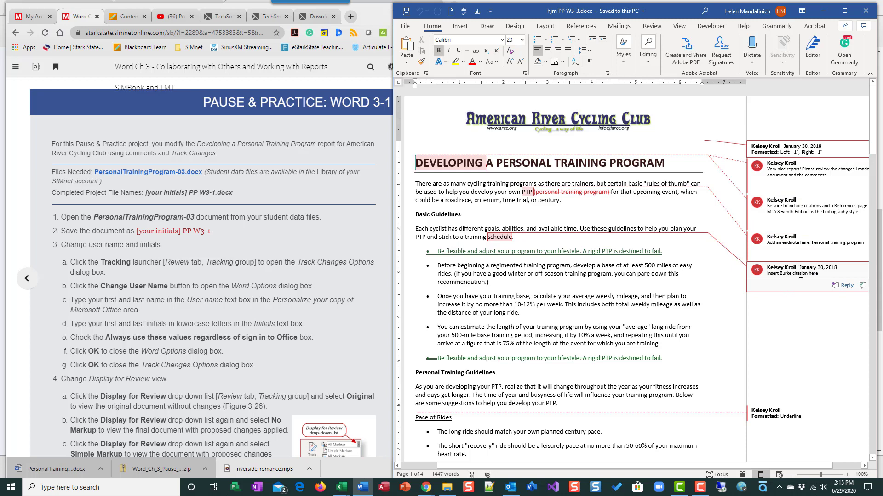
left_click(677, 155)
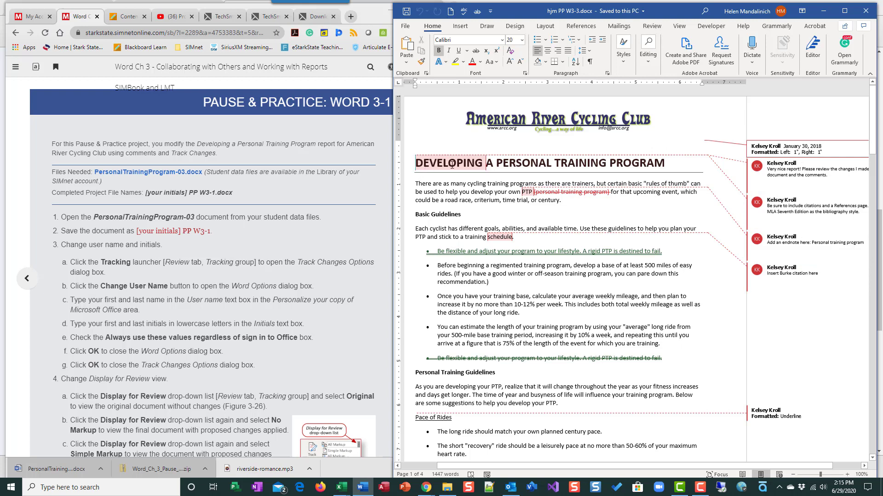
left_click(782, 168)
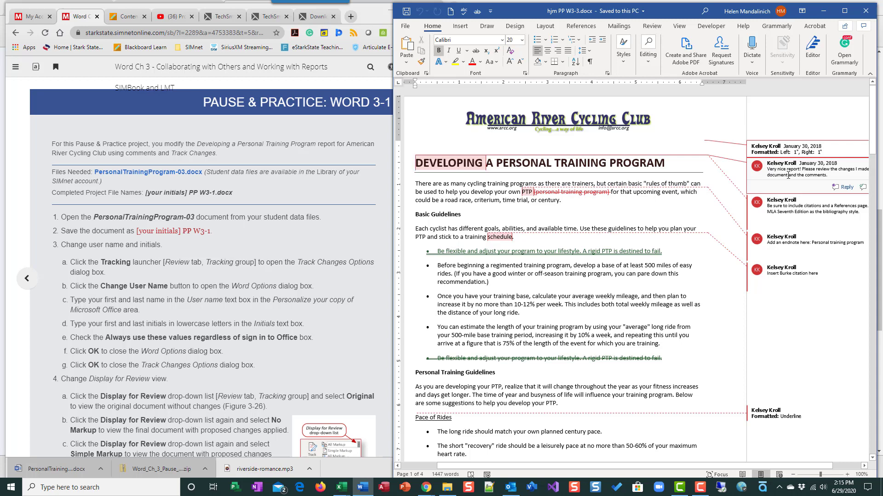
left_click(480, 334)
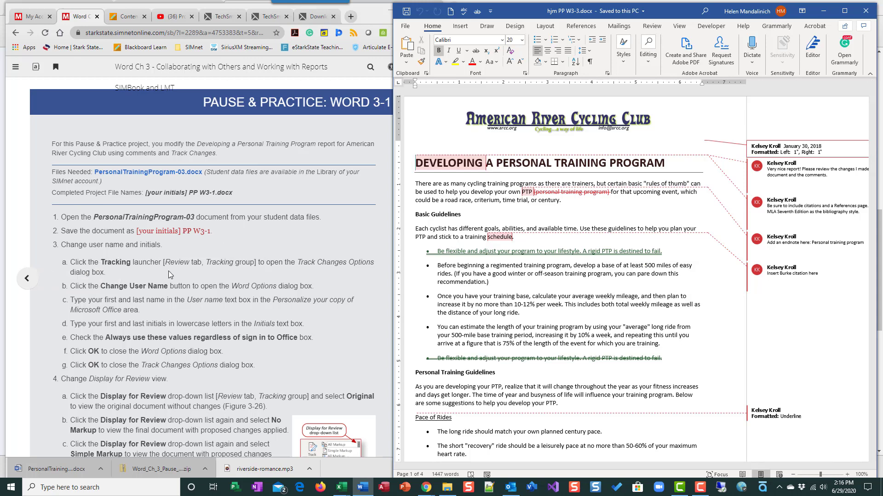
Check the user name, initials and always-use setting through the Track Changes options, and accept both dialogs
scroll(134, 212, "down", 1)
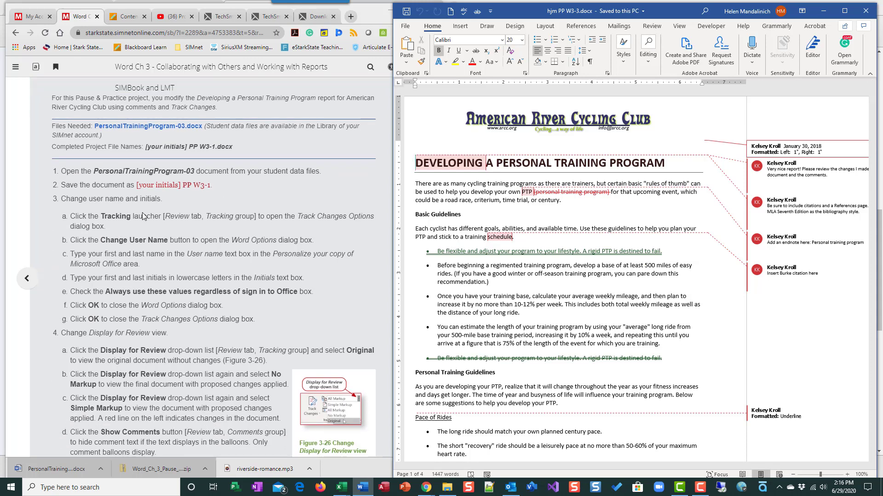
left_click(655, 29)
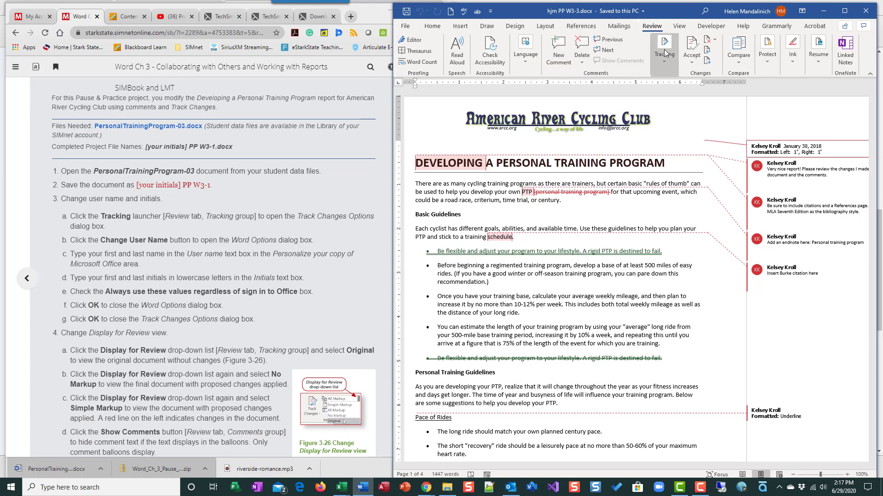
left_click(662, 61)
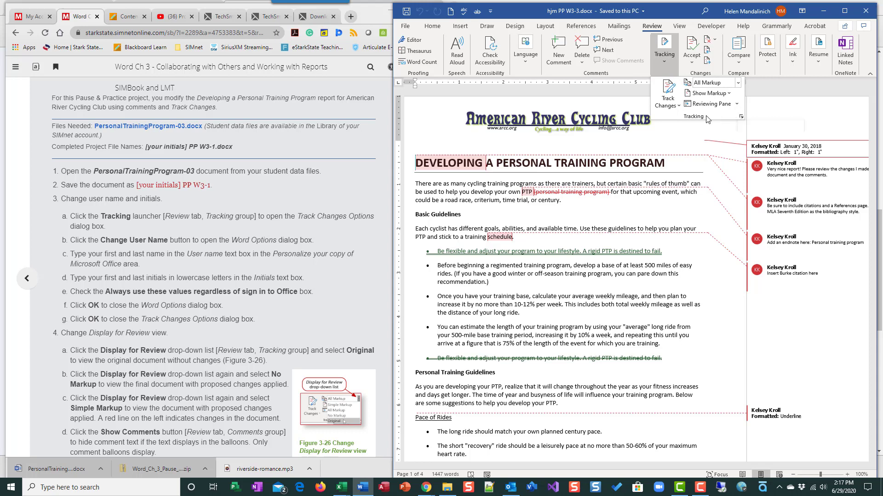
left_click(741, 118)
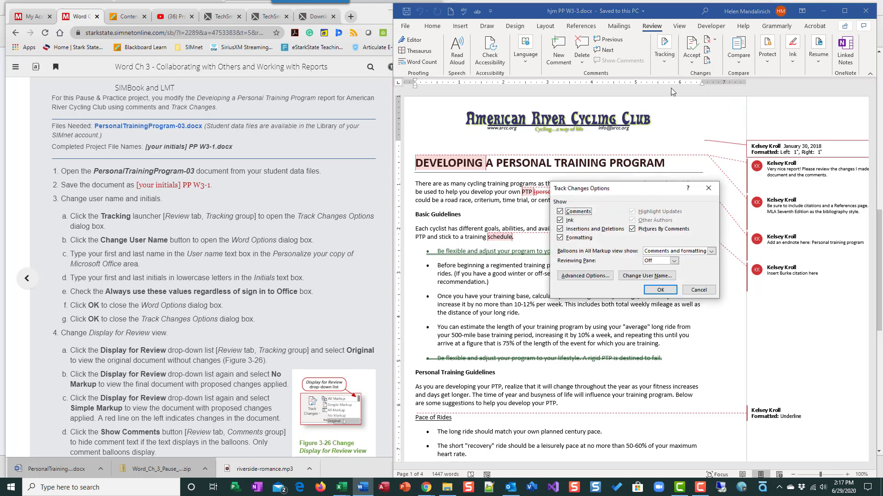
left_click_drag(619, 191, 613, 152)
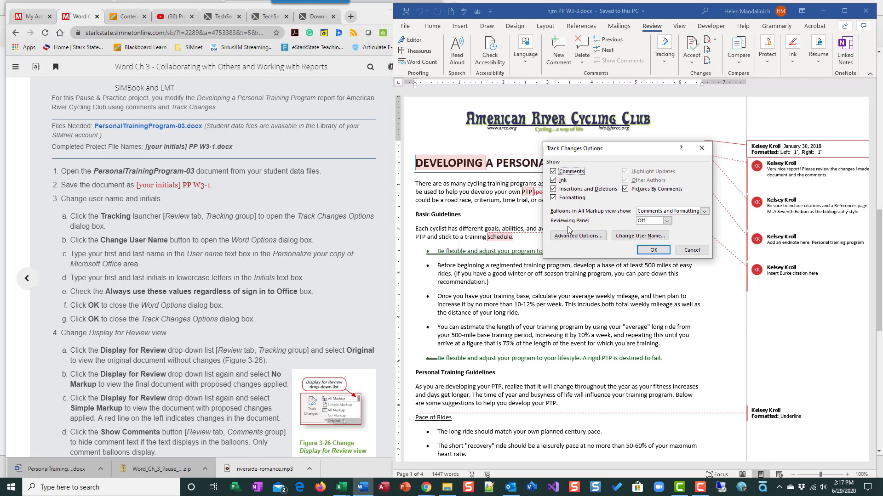
left_click(628, 236)
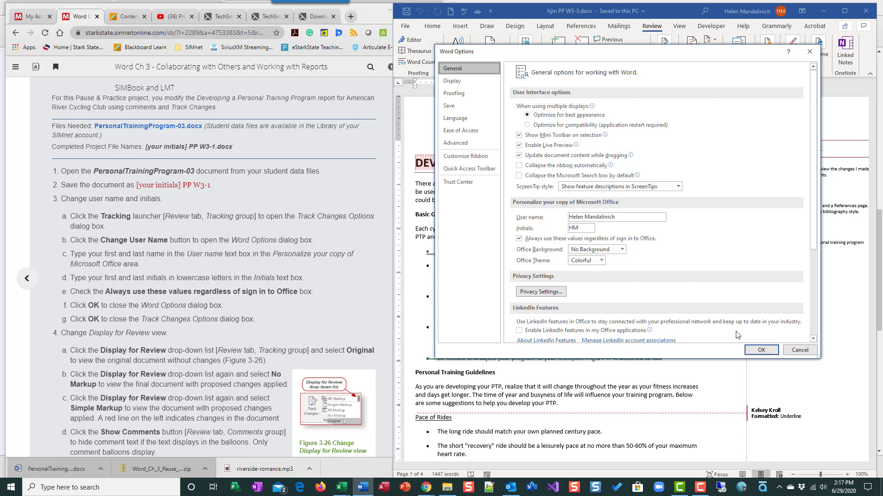
left_click(750, 351)
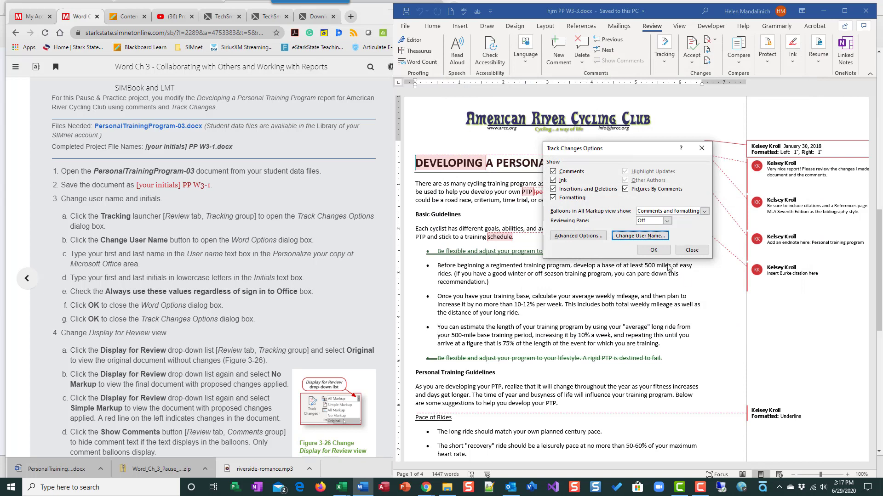
left_click(653, 250)
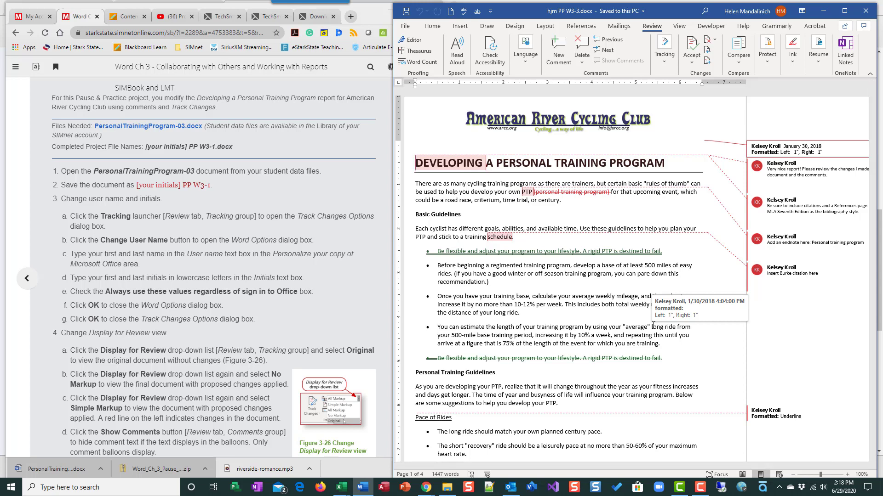
Preview the document in Simple Markup and return the Display for Review view to All Markup
left_click(779, 169)
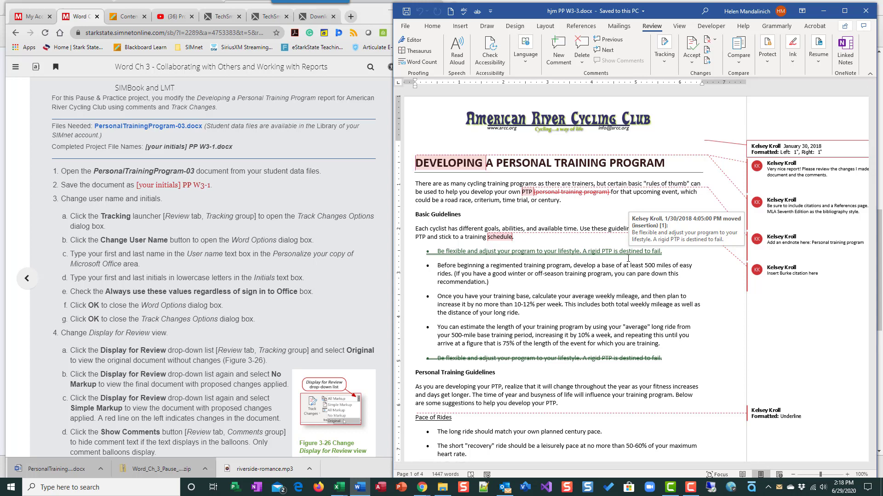
scroll(75, 155, "down", 5)
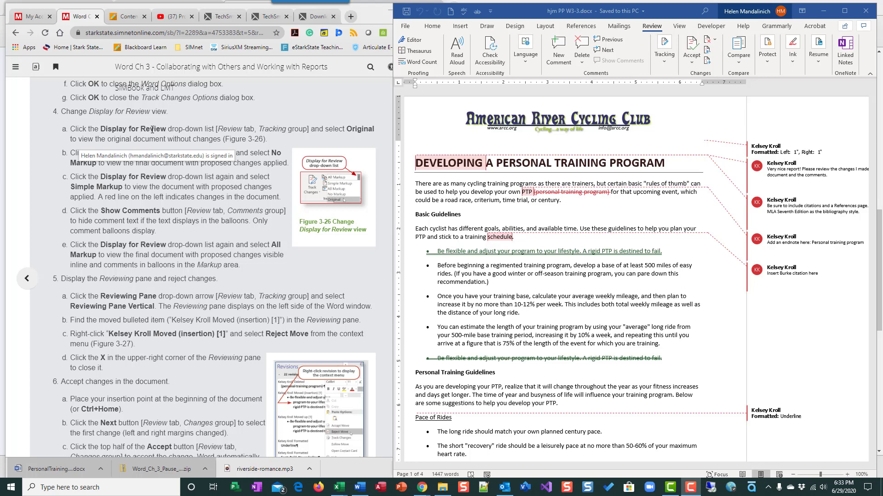
left_click(665, 65)
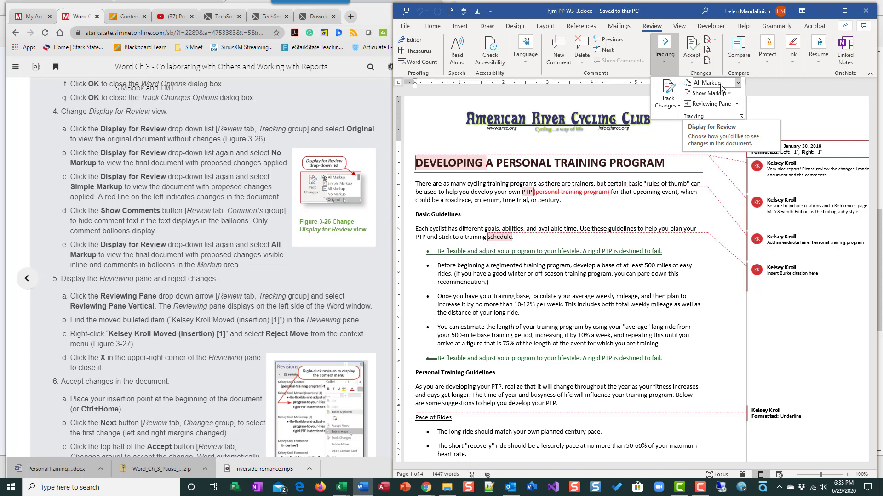
left_click(738, 83)
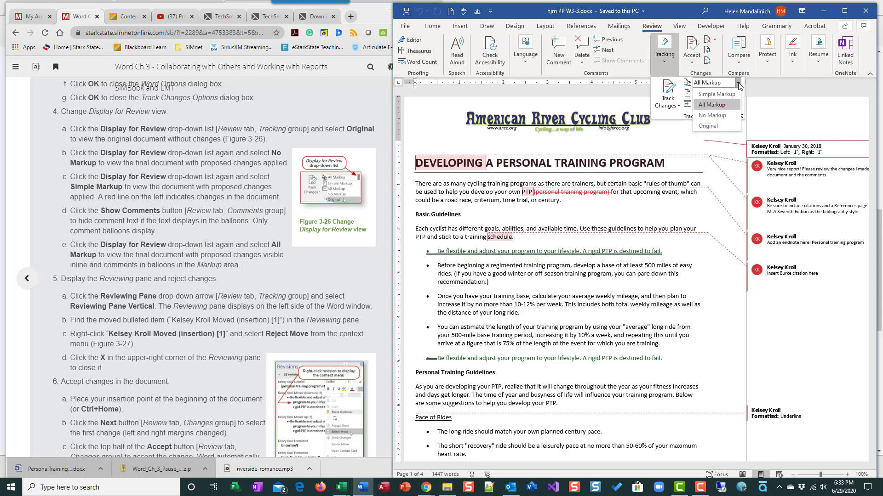
left_click(719, 95)
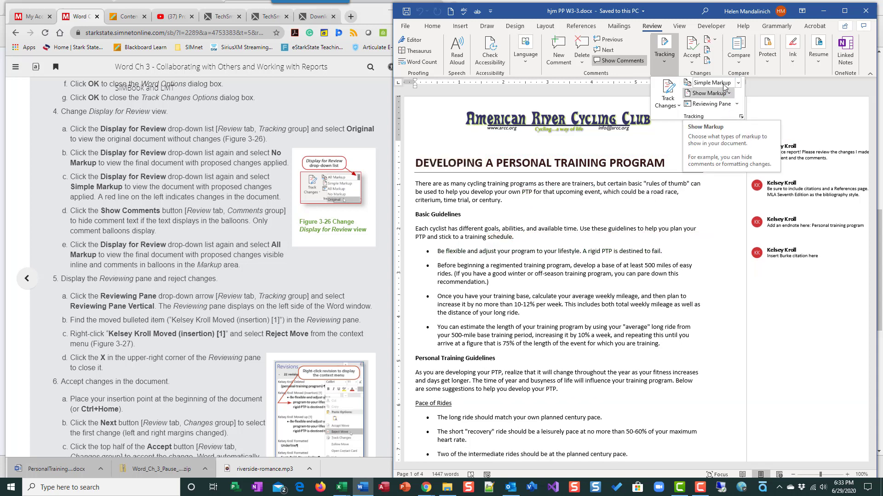
left_click(738, 83)
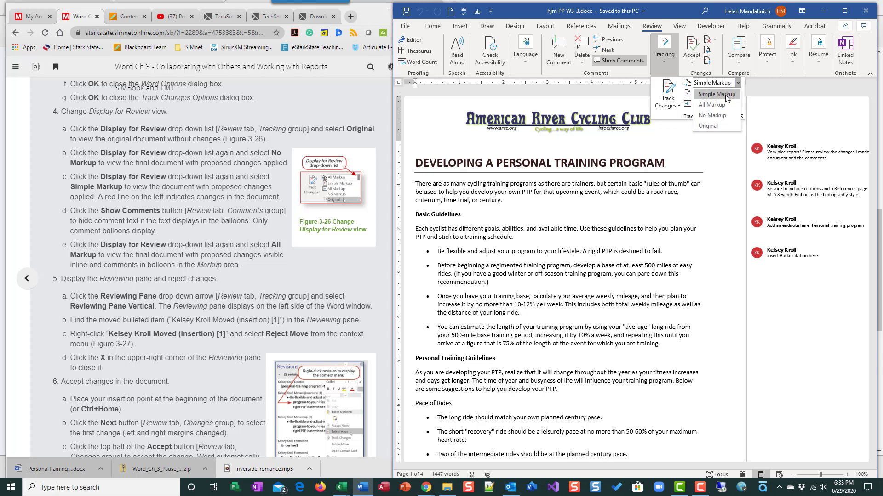
left_click(710, 103)
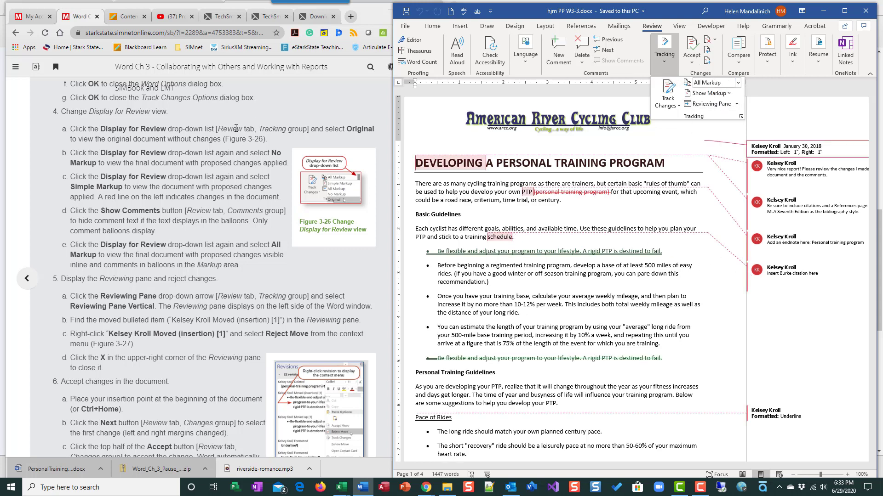
Switch the Display for Review view to Original and from there to No Markup
left_click(737, 86)
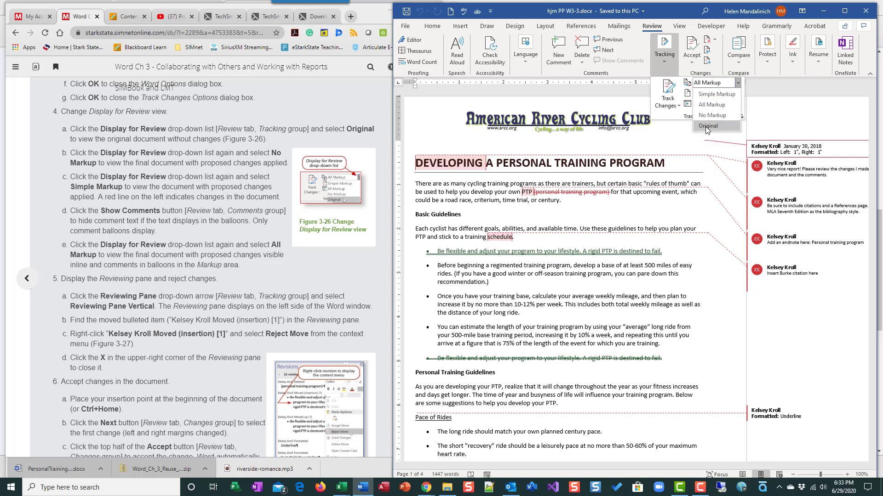
left_click(706, 130)
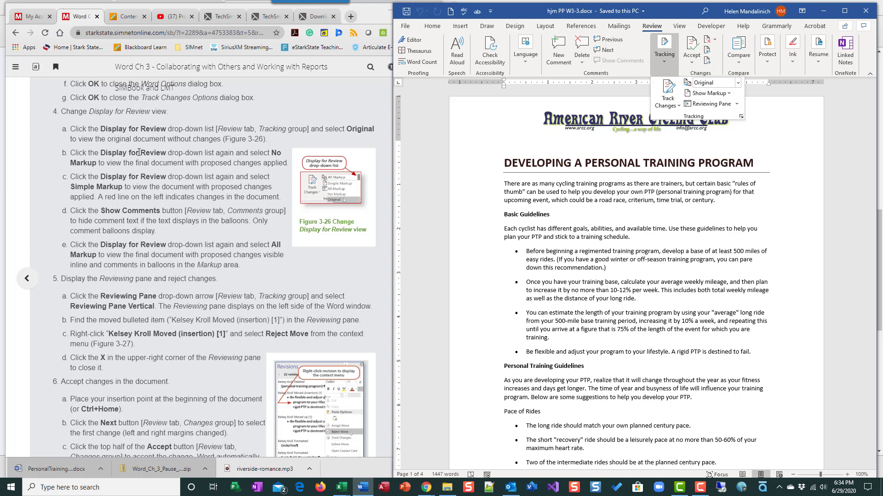
left_click(737, 83)
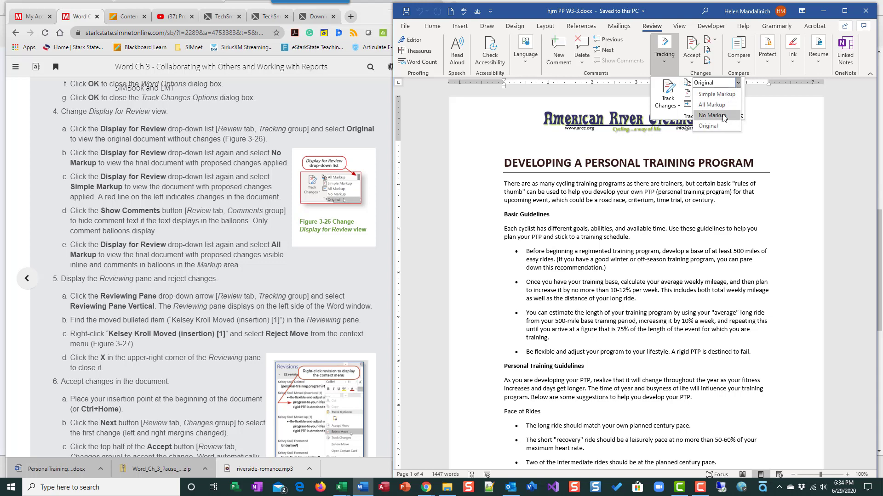
left_click(711, 116)
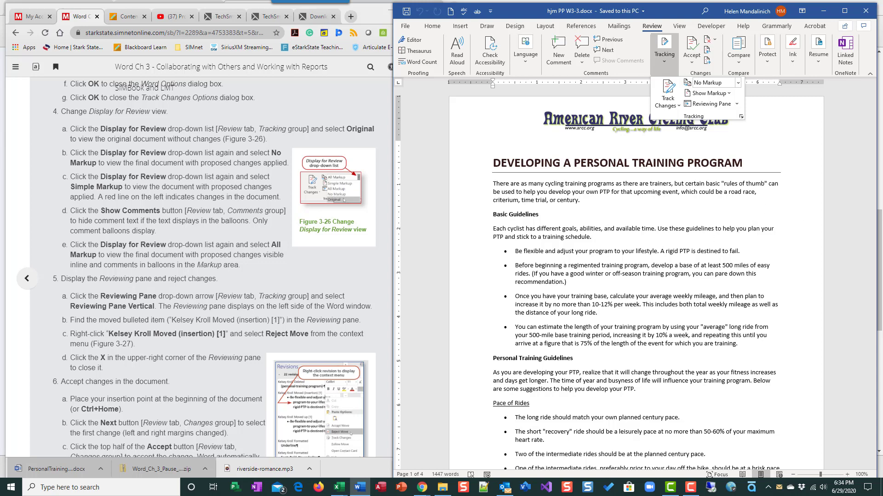
Go back in the SIMBook to Using Track Changes and Sharing and examine Table 3-1 on the Display for Review views
left_click(336, 215)
scroll(336, 216, "up", 2)
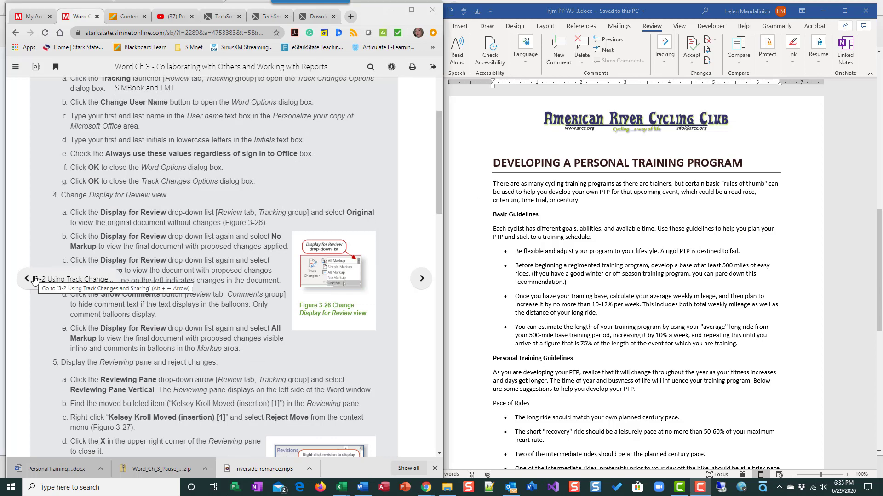
left_click(34, 280)
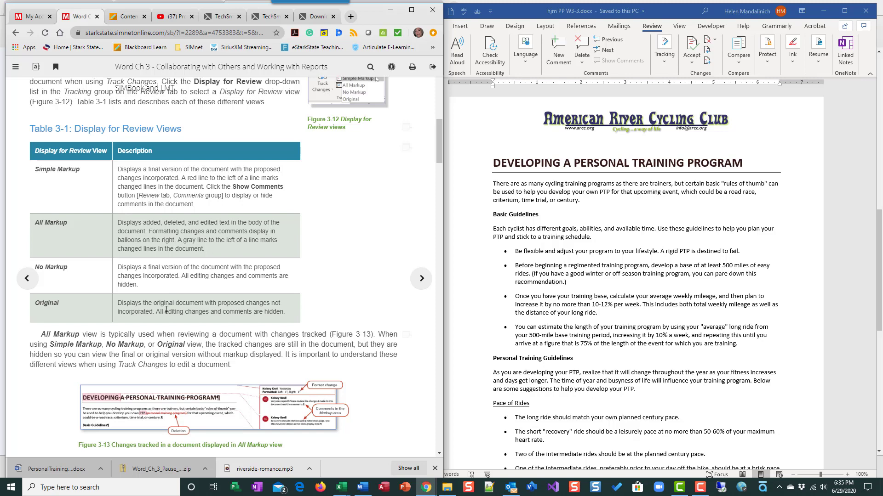
Return in the SIMBook from the Track Changes topic to the Pause & Practice 3-1 instructions
left_click(422, 278)
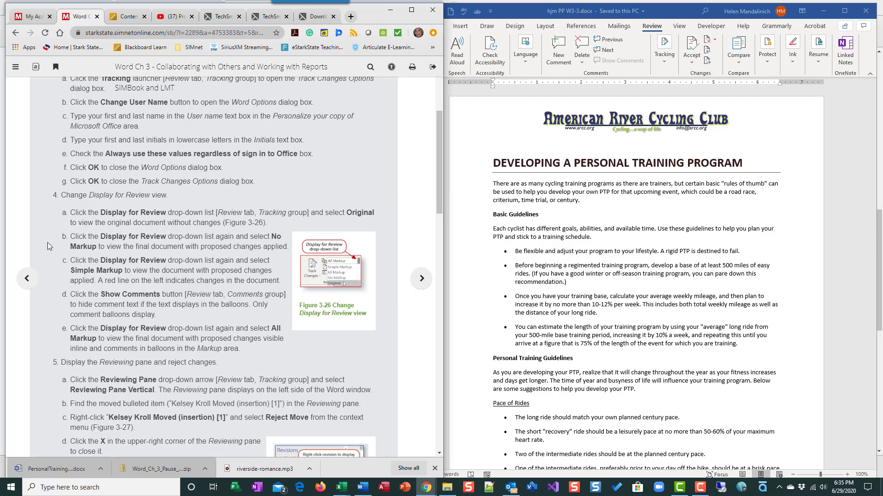
left_click(61, 282)
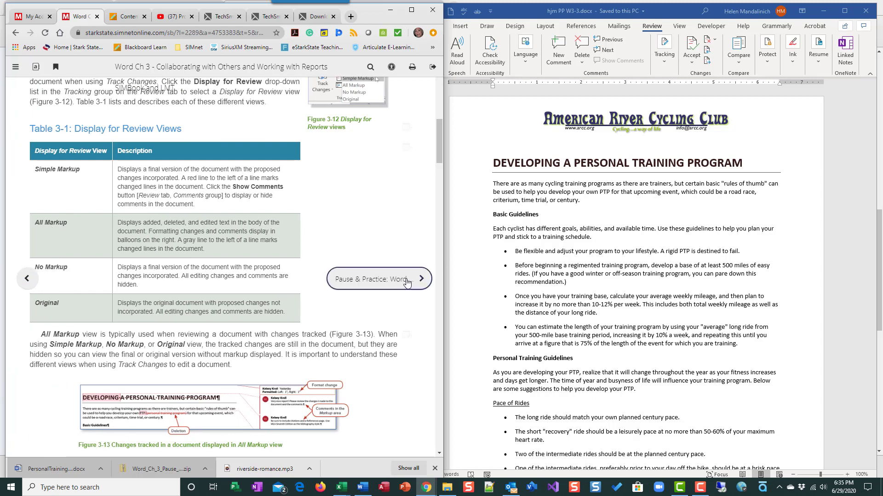
left_click(421, 279)
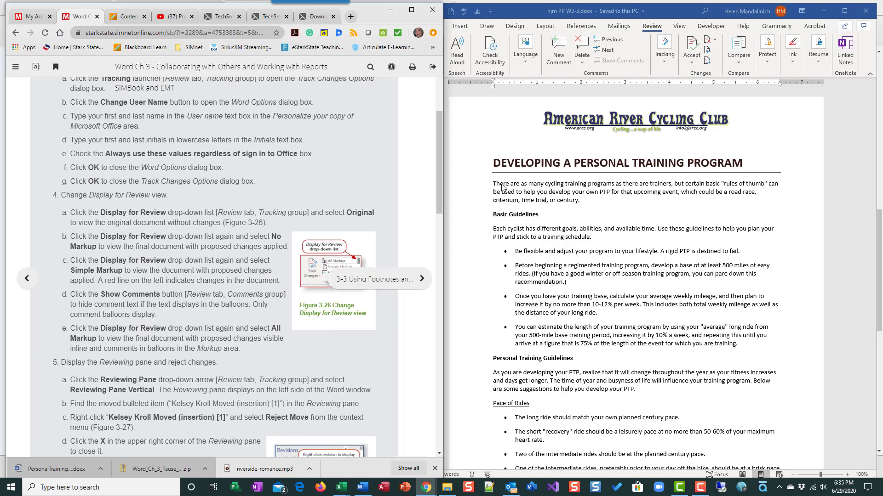
Switch the training program document's Display for Review view to Simple Markup
left_click(667, 66)
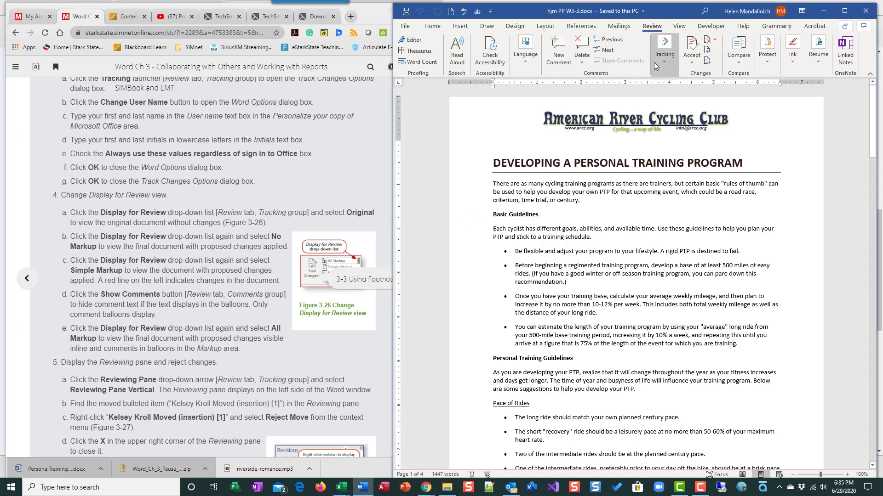
left_click(664, 64)
left_click(737, 83)
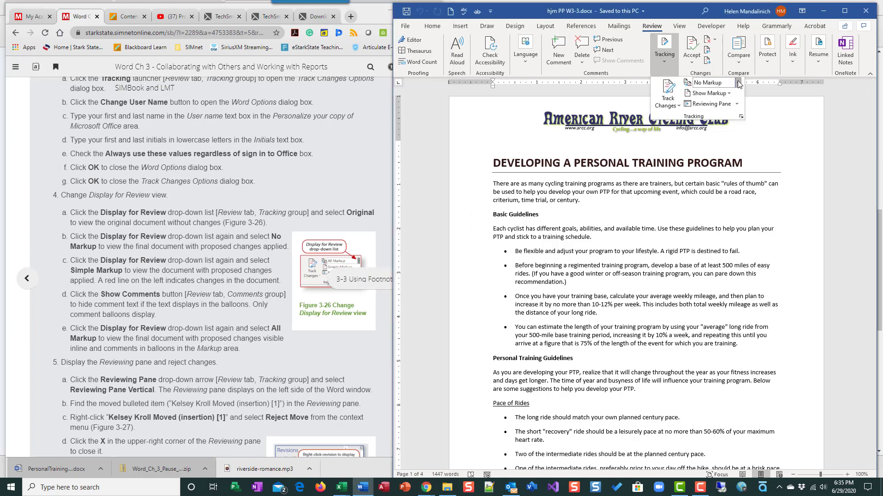
left_click(726, 98)
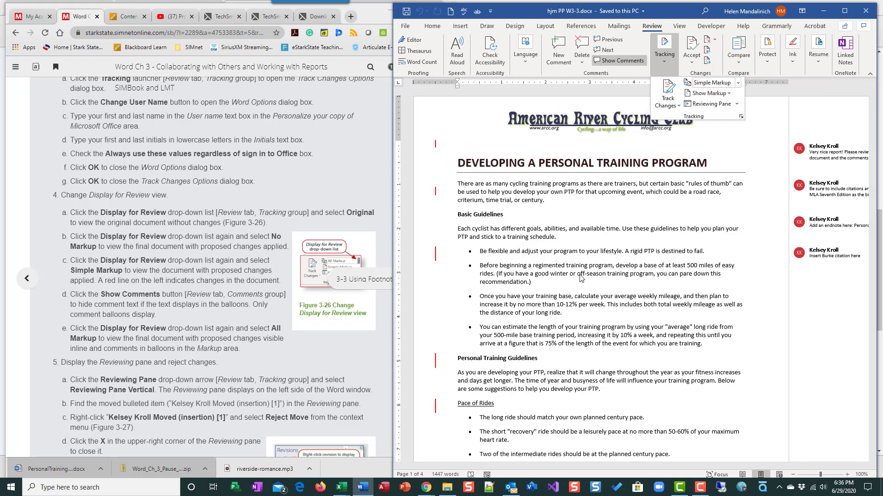
Toggle between All Markup and Simple Markup with the change bars beside the paragraphs, finishing in Simple Markup
left_click(436, 197)
left_click(436, 194)
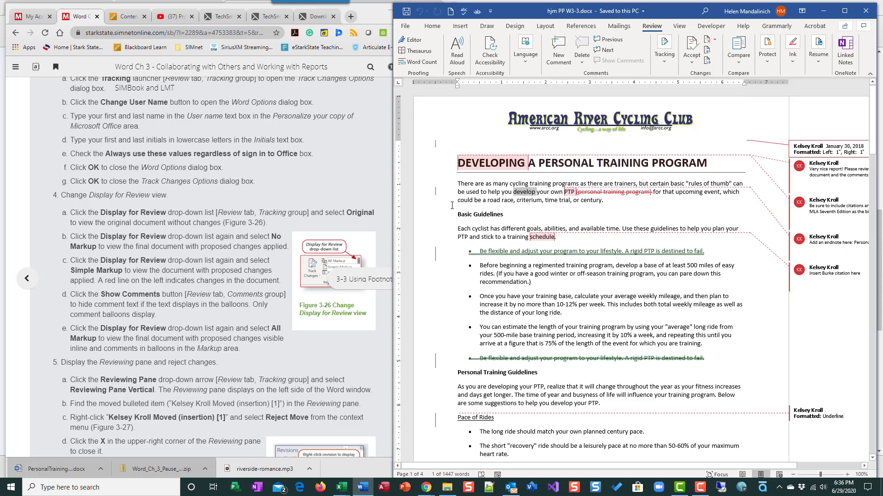
scroll(555, 210, "down", 1)
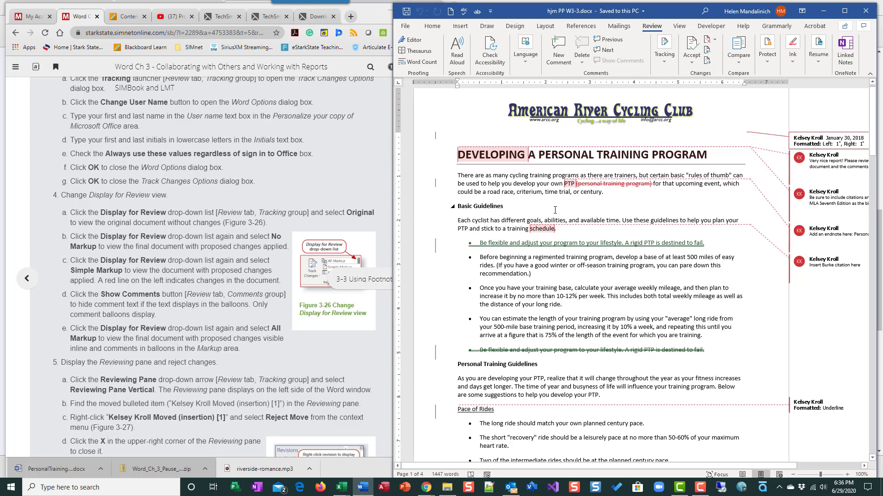
left_click(436, 186)
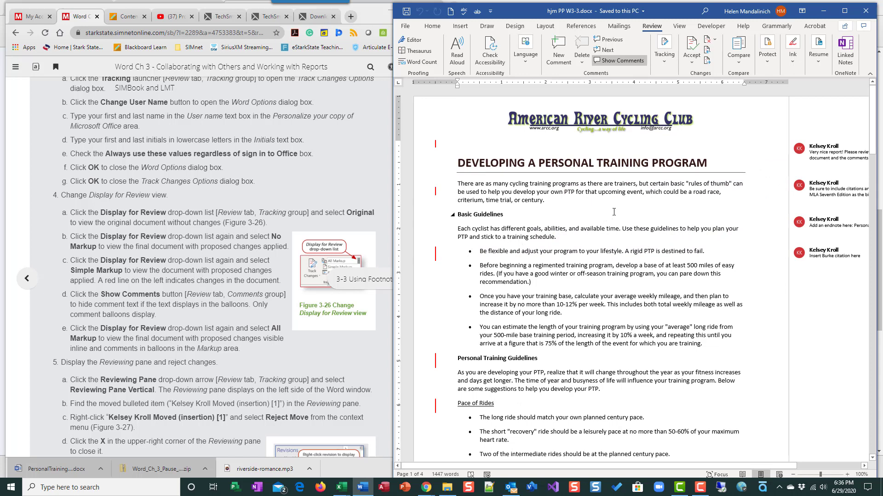
left_click(437, 258)
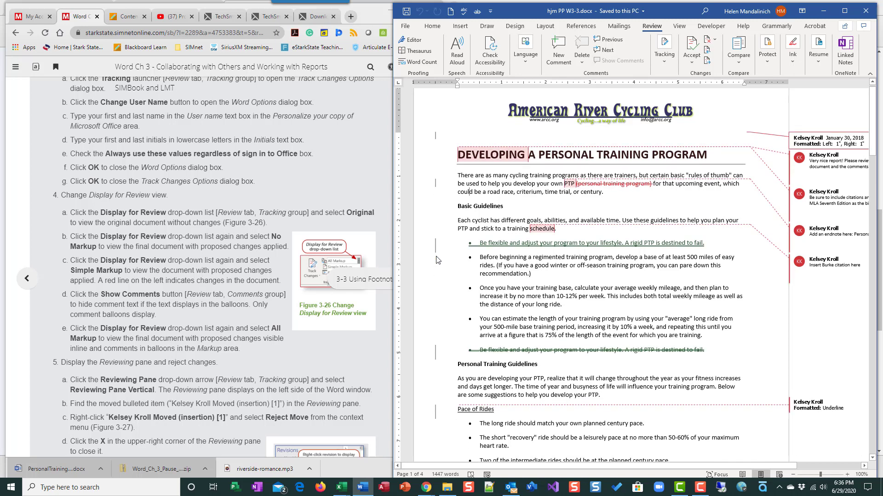
left_click(436, 248)
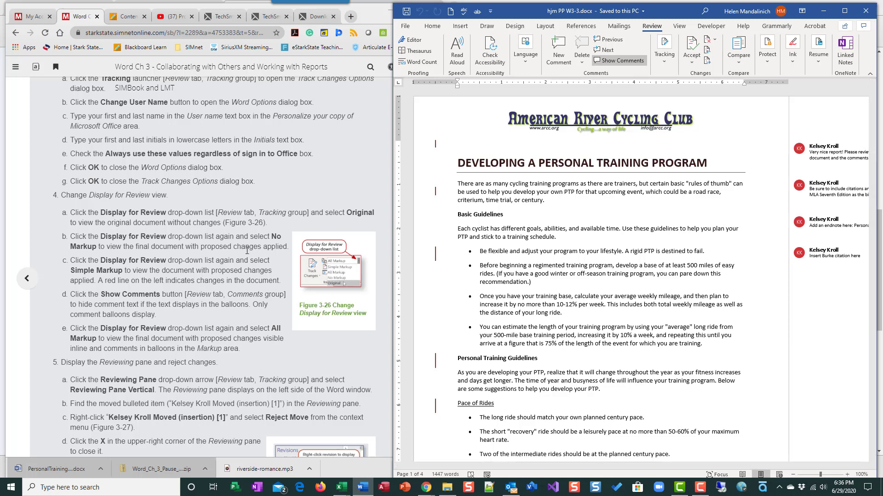
Toggle Show Comments off, on and off again so the comment text is hidden and only comment balloons display
scroll(247, 251, "down", 1)
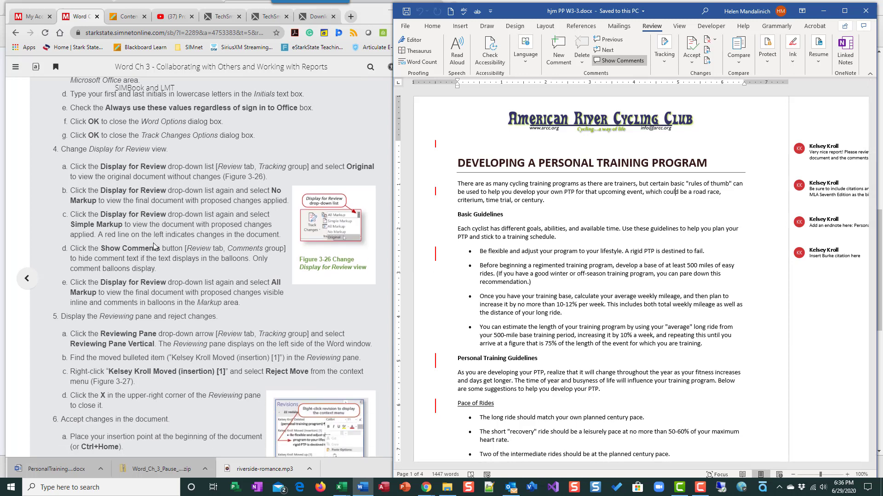
left_click(665, 59)
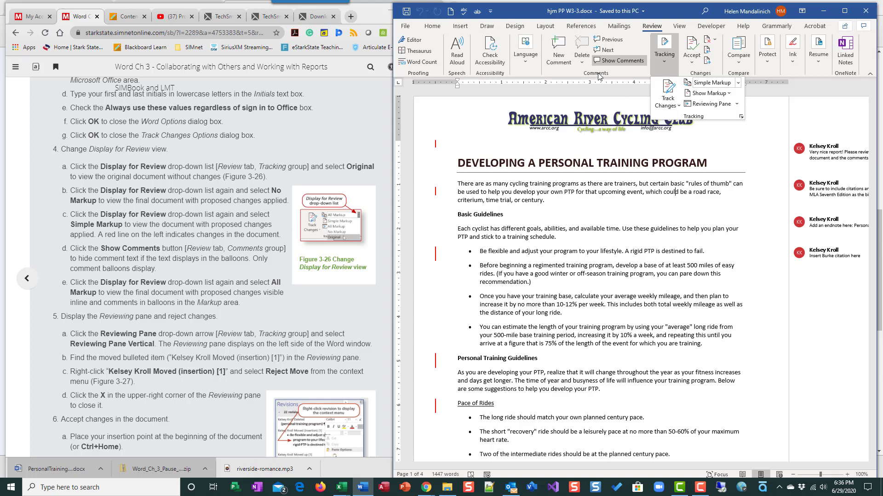
left_click(619, 61)
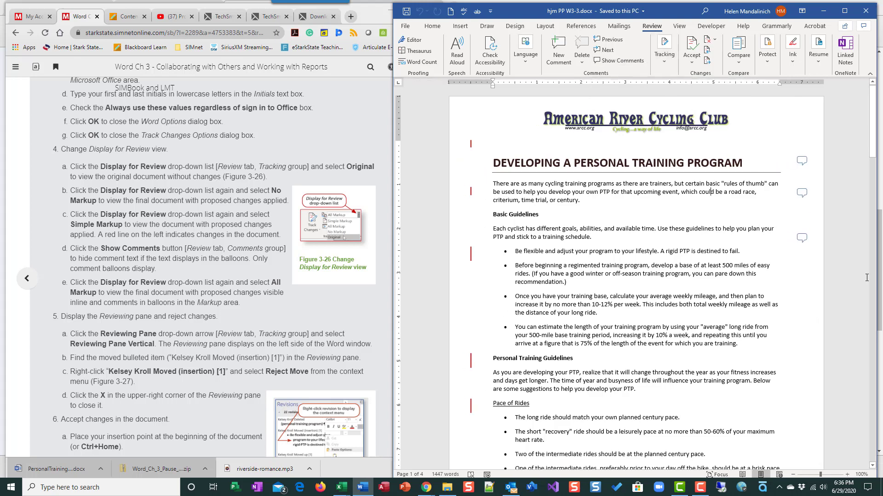
left_click(628, 63)
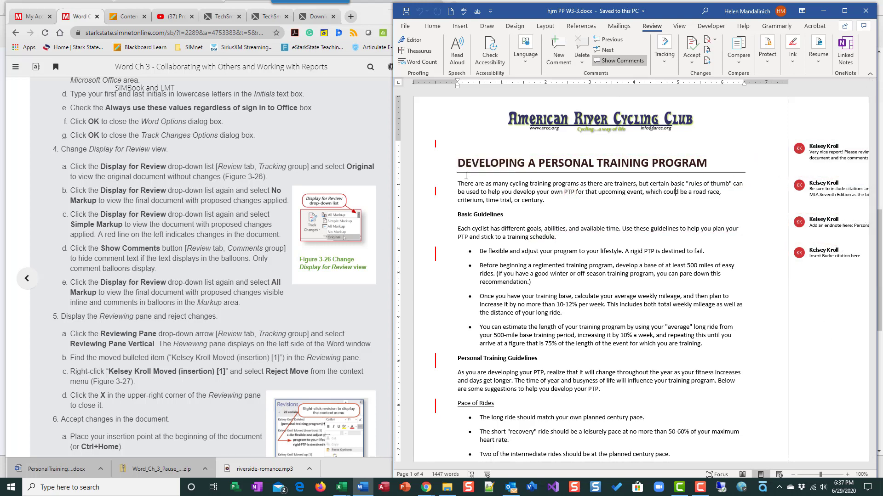
left_click(620, 60)
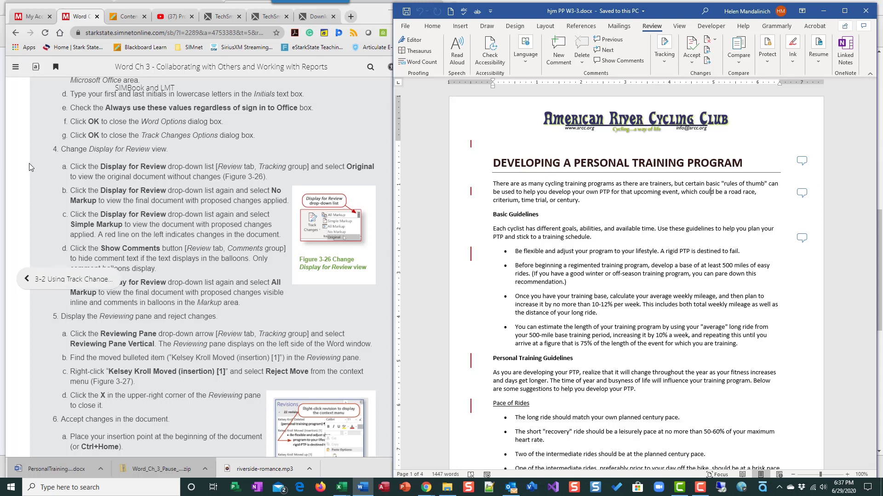
Follow instruction 4e and set the document's Display for Review view to All Markup
scroll(170, 290, "down", 1)
left_click(170, 290)
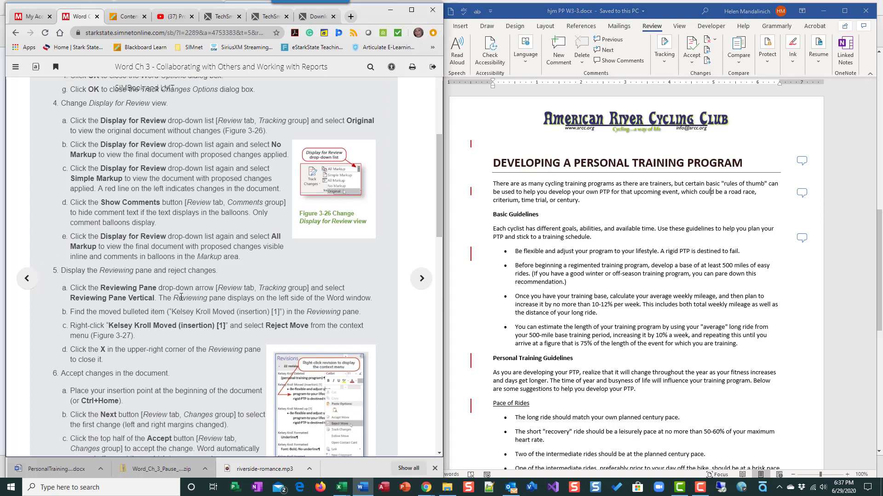
mouse_move(179, 298)
left_mouse_down()
mouse_move(272, 311)
mouse_move(182, 310)
left_mouse_up()
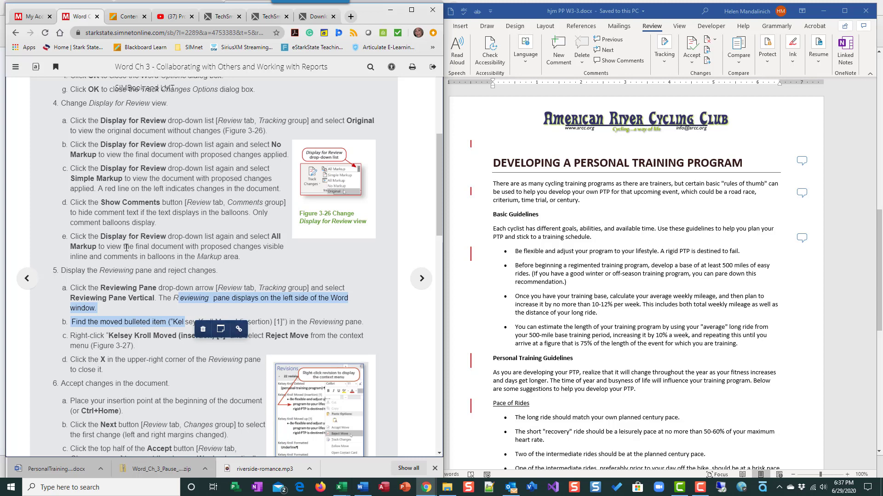
left_click(96, 248)
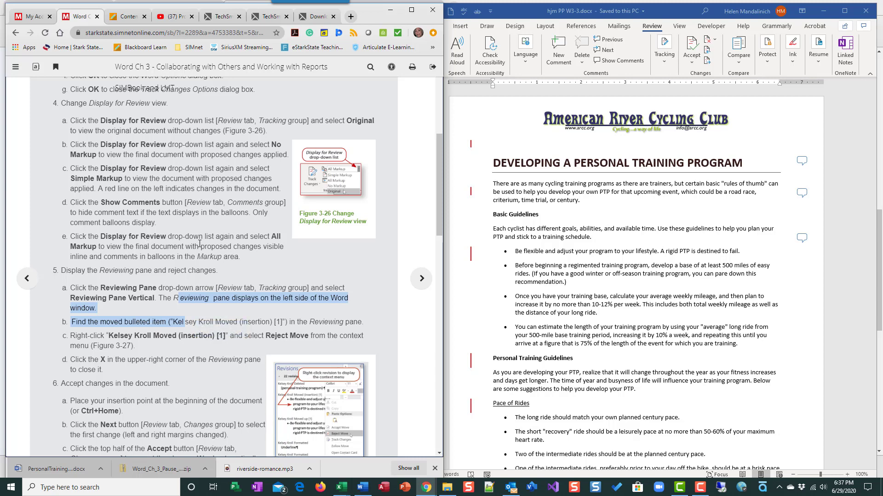
left_click(666, 62)
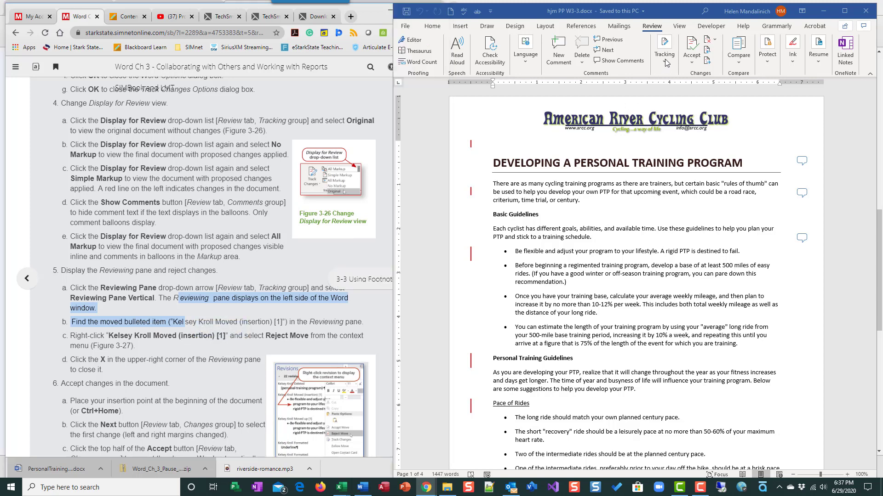
left_click(666, 62)
left_click(737, 83)
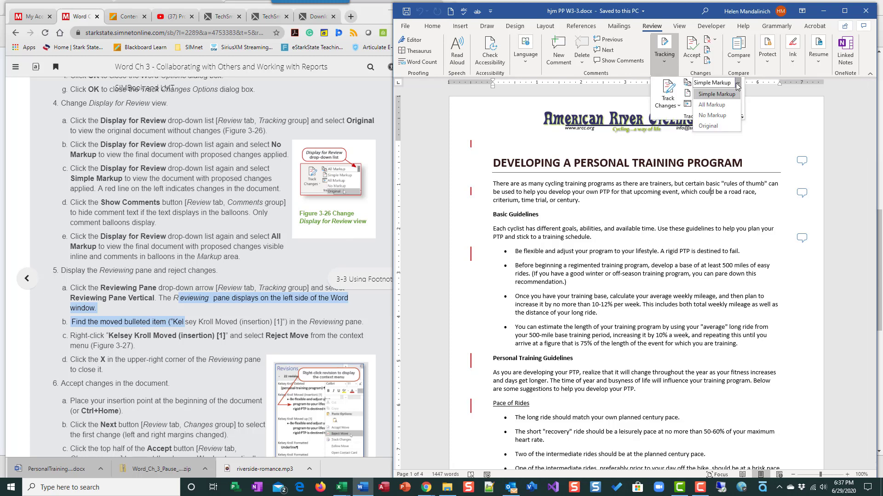
left_click(712, 105)
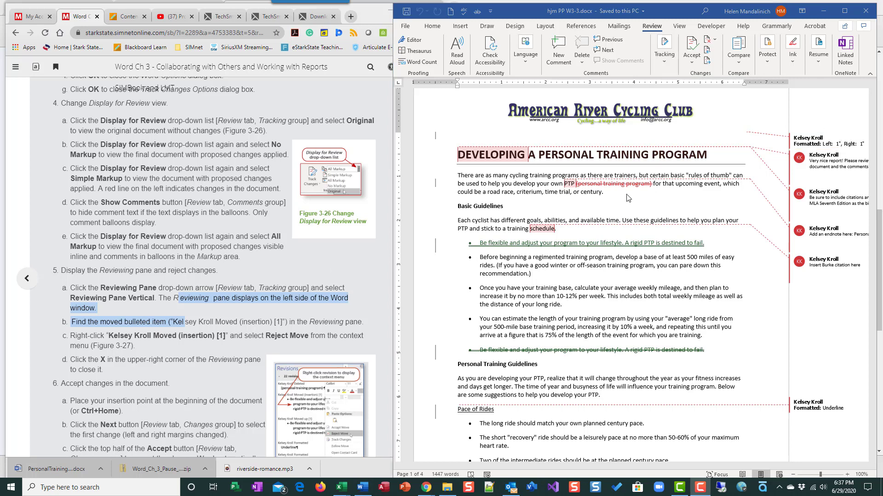
Read instruction 5 in the SIMBook and display the vertical Reviewing pane in the document
scroll(281, 221, "down", 2)
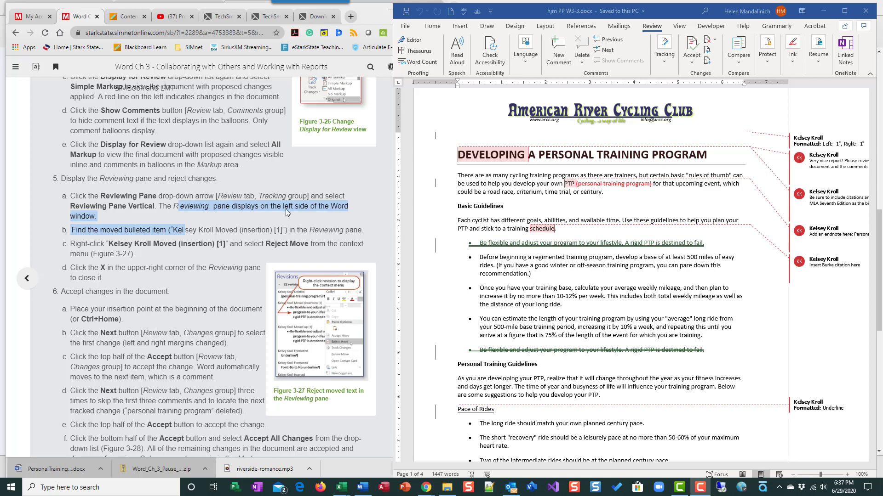
scroll(140, 261, "down", 1)
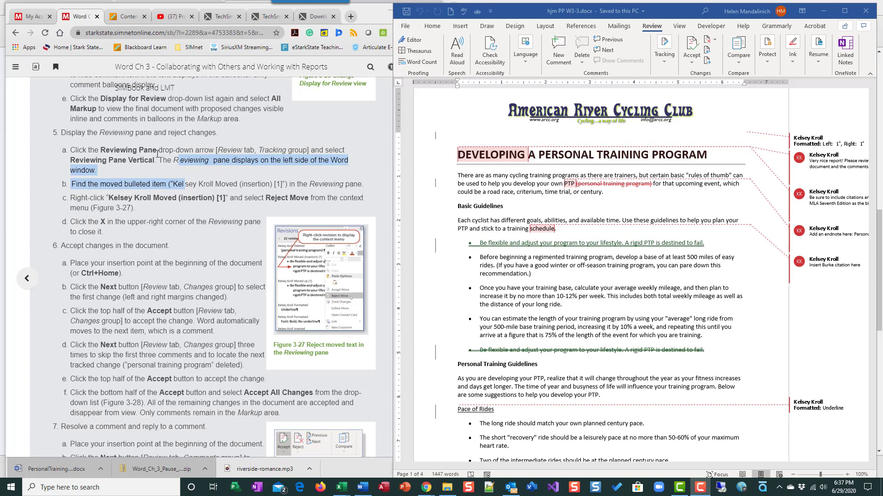
left_click(677, 64)
left_click(668, 60)
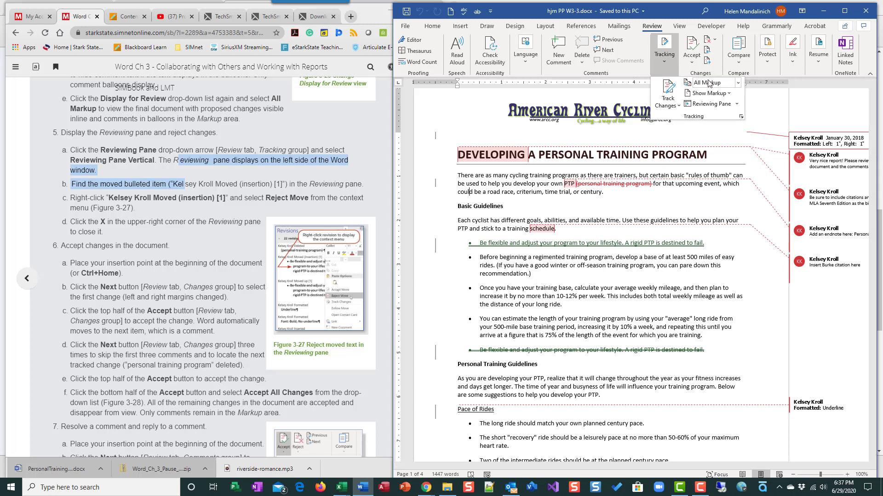
left_click(737, 104)
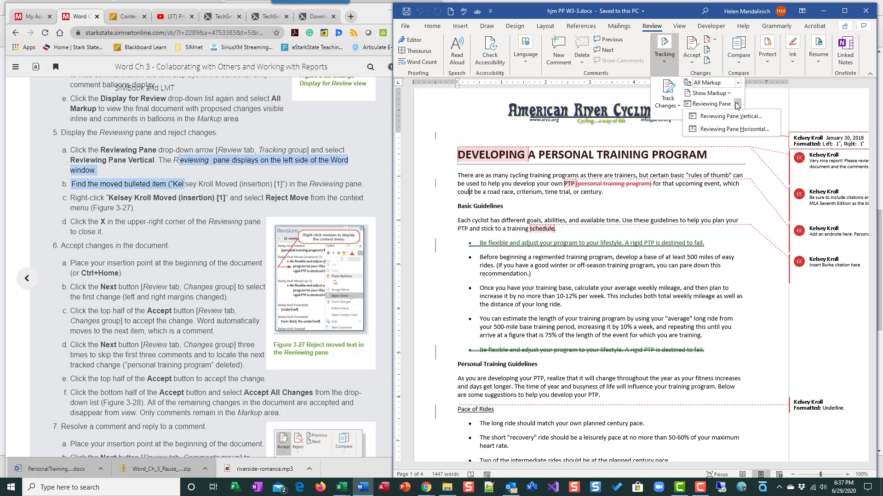
left_click(738, 117)
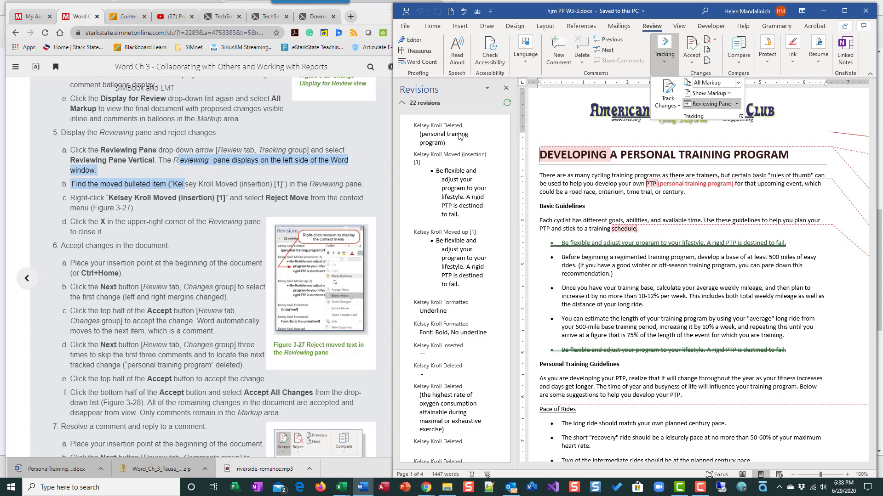
Reject the move of the "Be flexible and adjust your program" bullet, listed as Moved (insertion) [1], and close the Reviewing pane
left_click(440, 157)
right_click(440, 157)
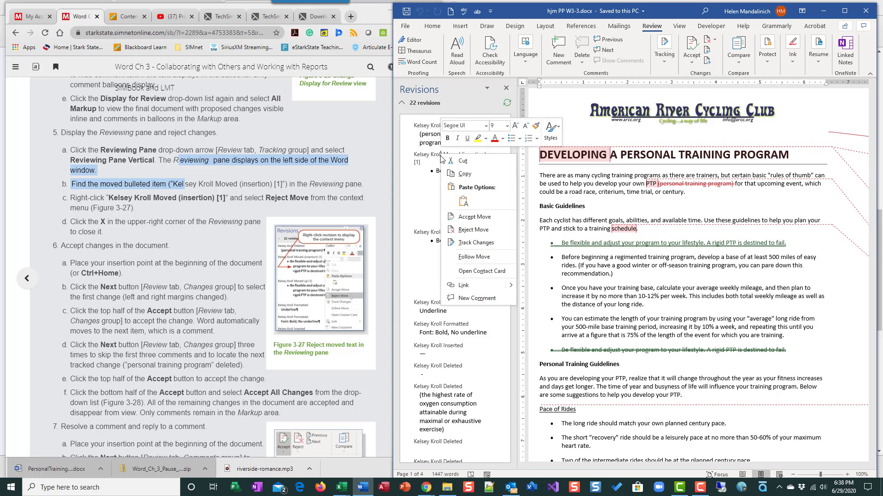
right_click(441, 157)
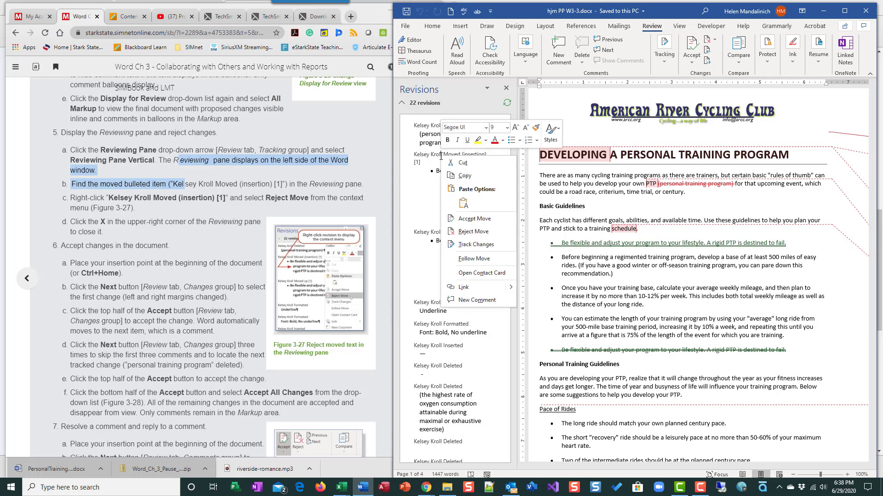
left_click(469, 233)
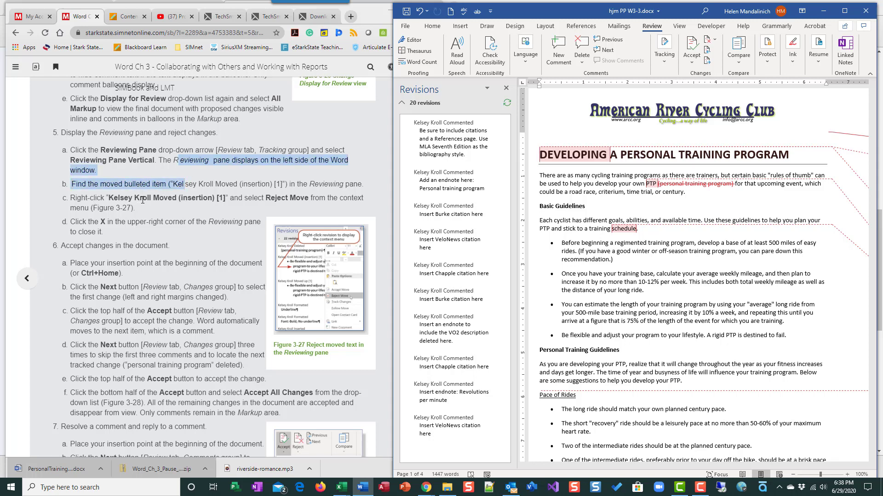
scroll(157, 222, "down", 1)
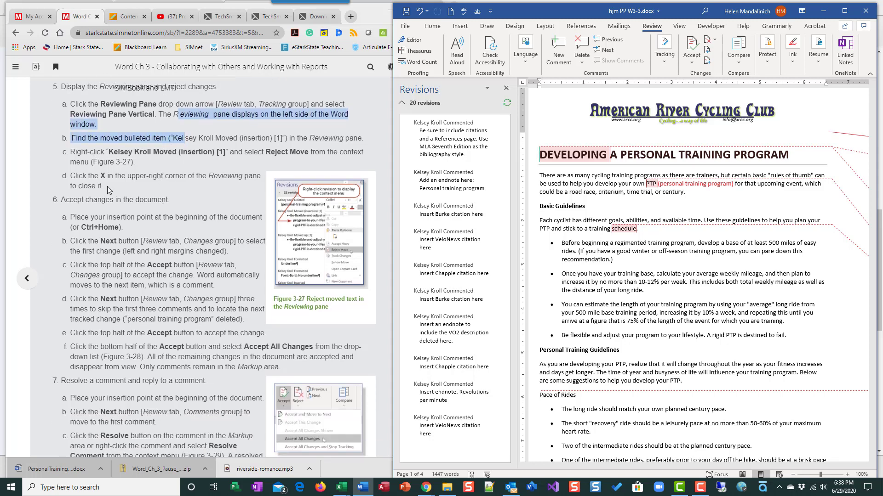
left_click(505, 88)
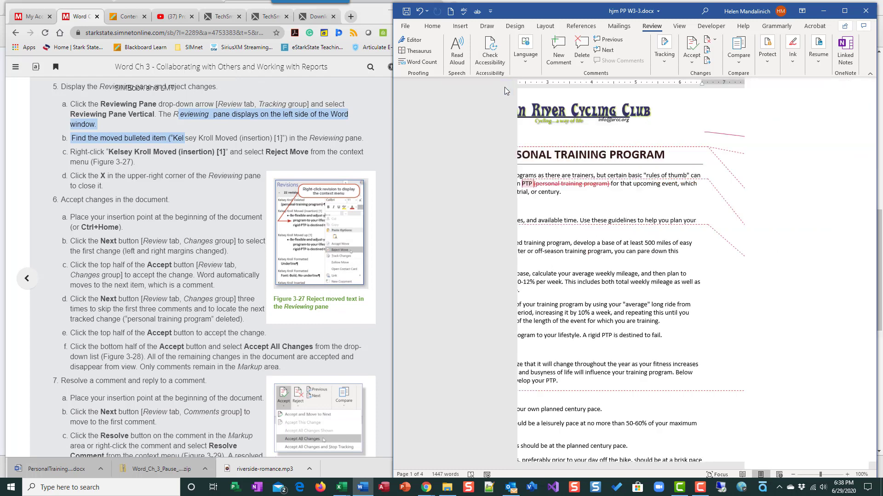
Read instruction 6 on accepting changes and place the insertion point at the beginning of the document
scroll(102, 161, "down", 1)
scroll(101, 162, "down", 2)
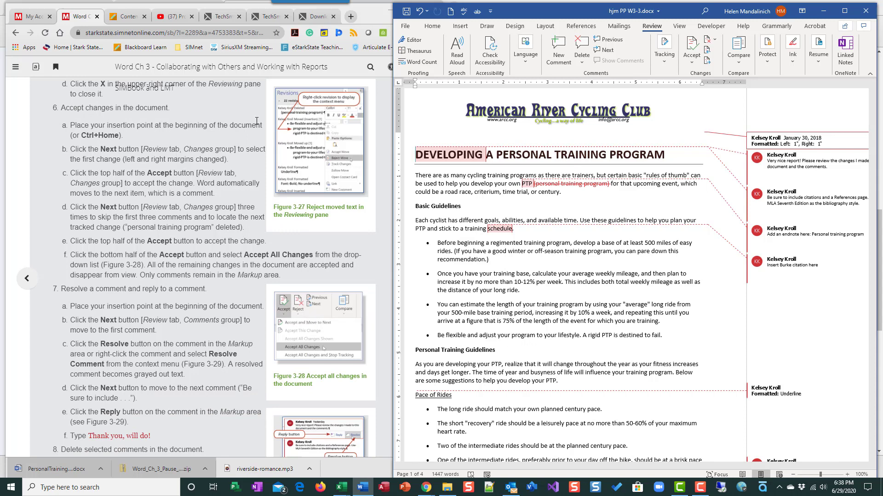
left_click(544, 284)
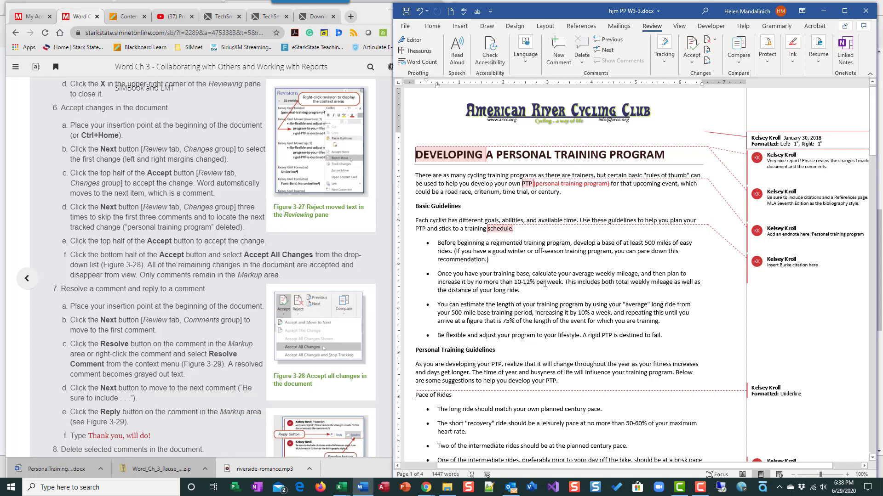
key("ctrl+Home")
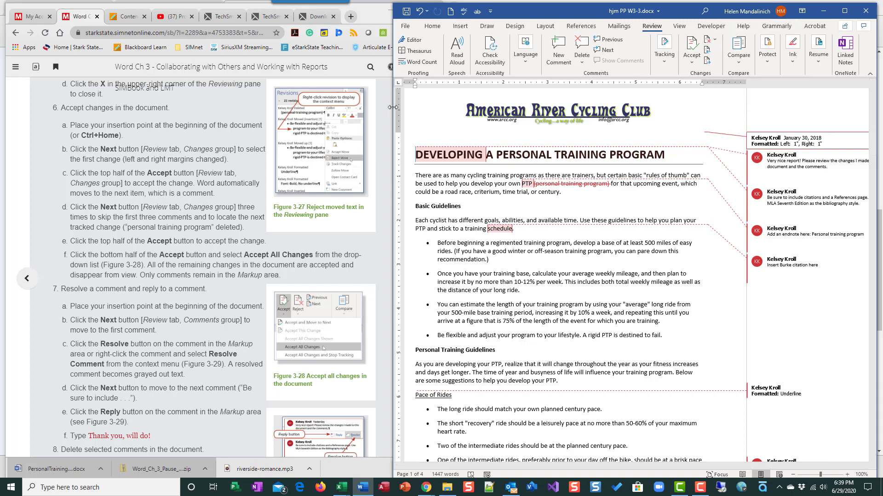
Accept the left and right margin formatting change and the deletion of "(personal training program)", skipping the comments between them
left_click_drag(393, 109, 322, 109)
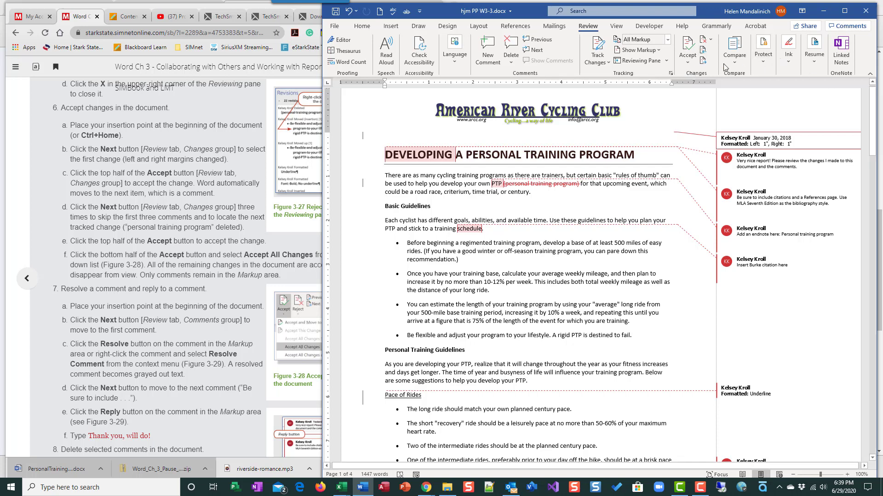
left_click(688, 45)
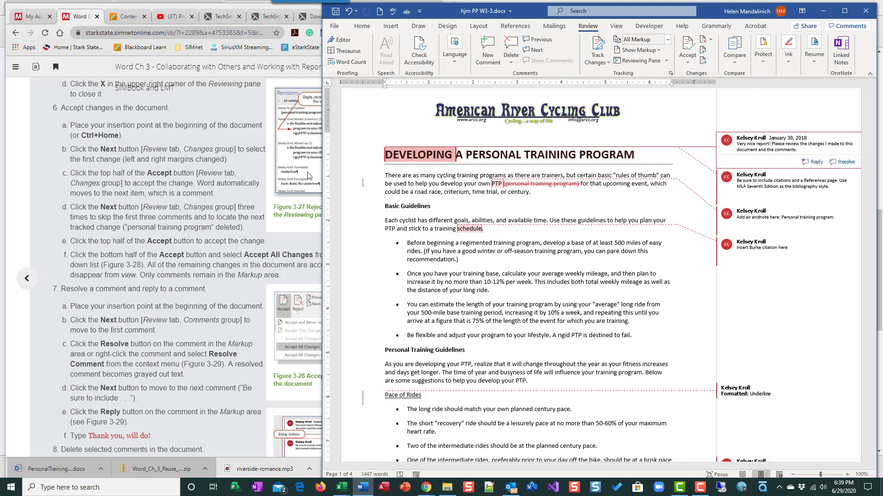
left_click(703, 61)
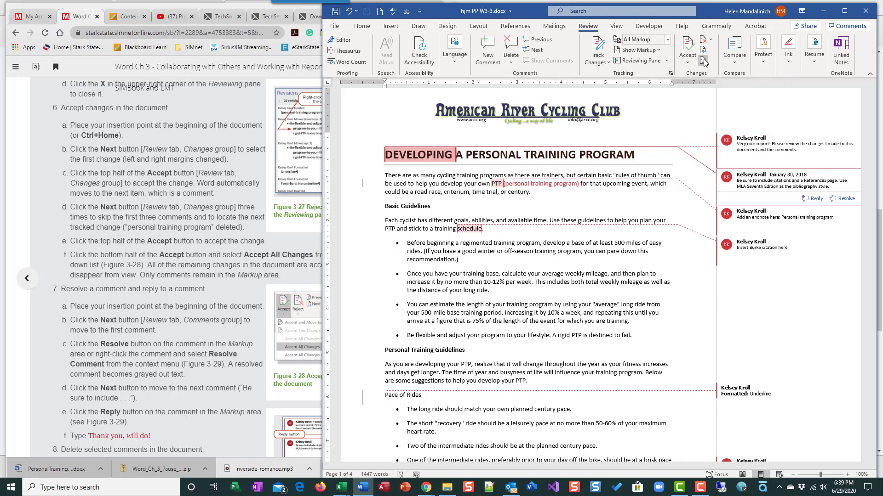
left_click(703, 60)
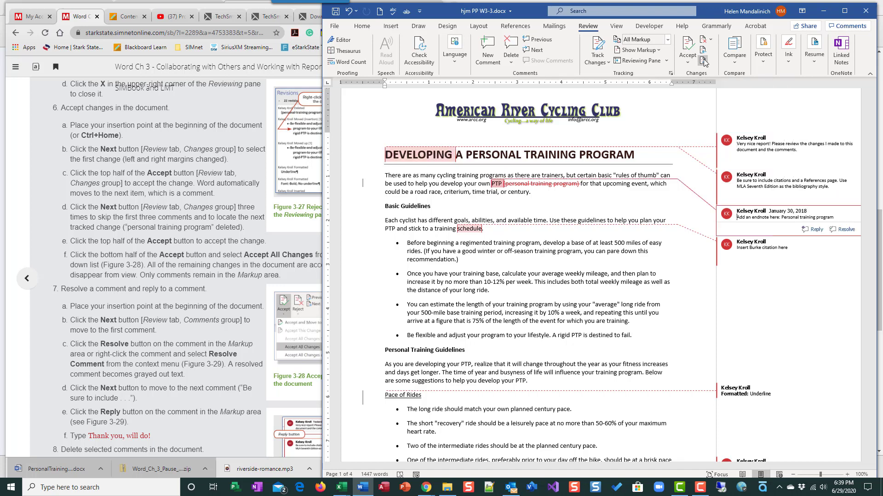
left_click(702, 61)
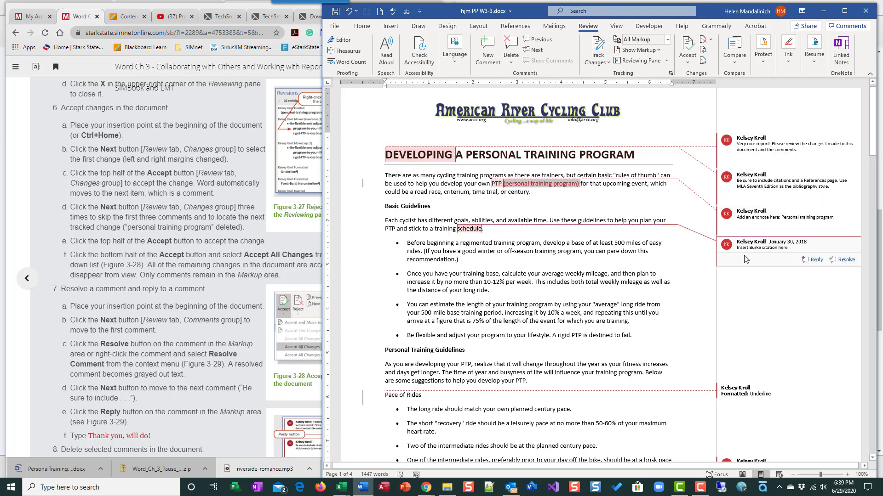
left_click(503, 184)
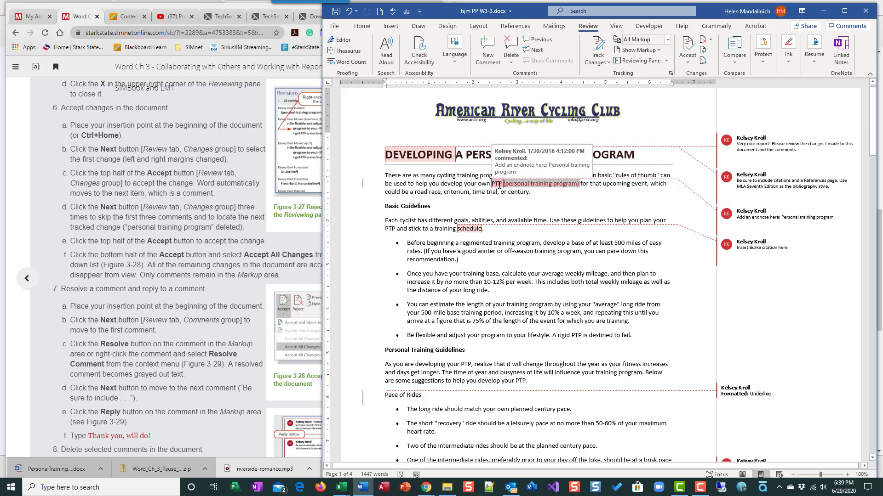
left_click(687, 44)
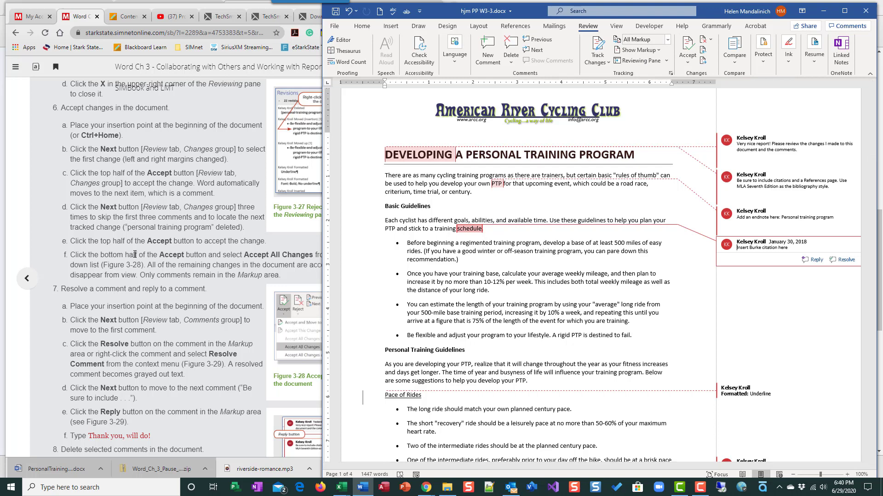
Accept all remaining tracked changes in the document and save it
left_click(691, 60)
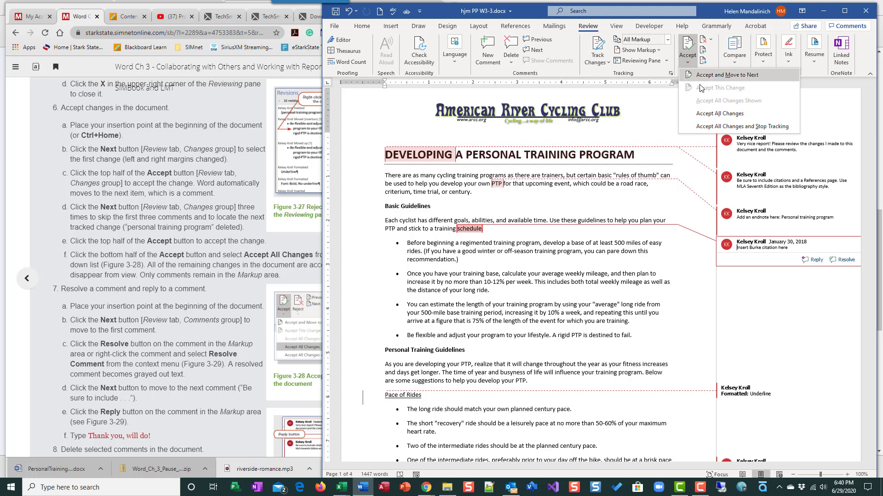
left_click(702, 114)
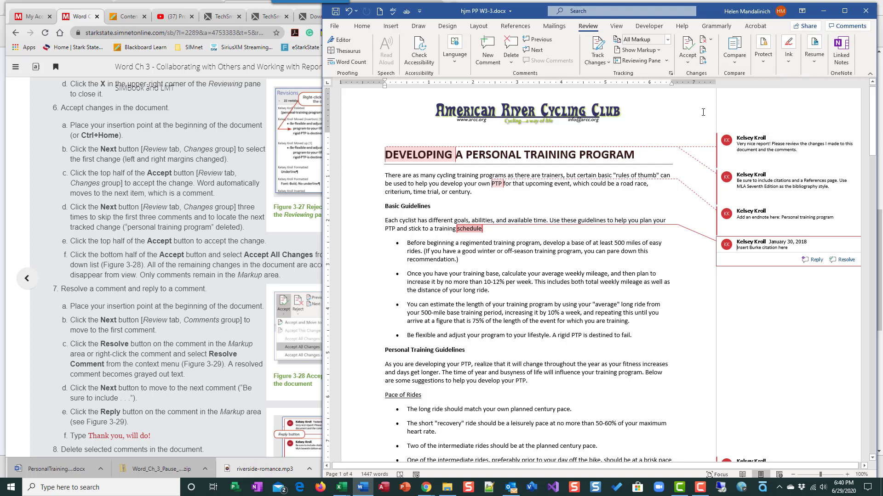
scroll(231, 278, "down", 4)
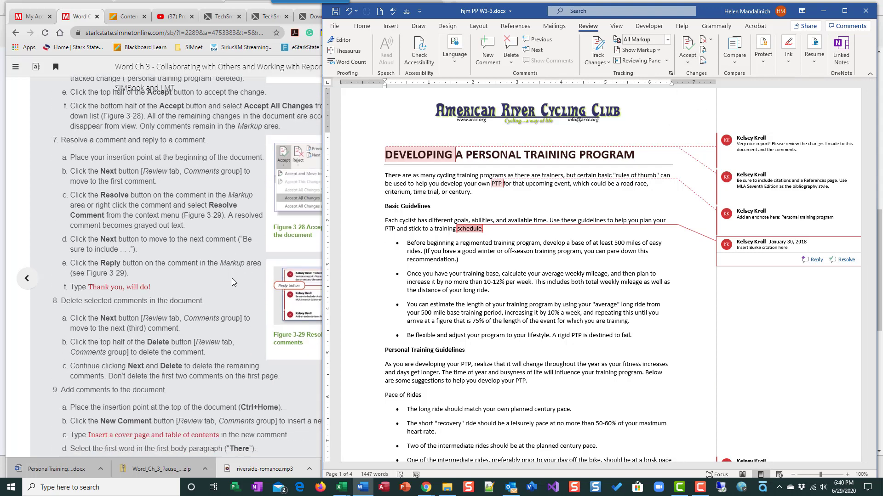
scroll(225, 265, "up", 1)
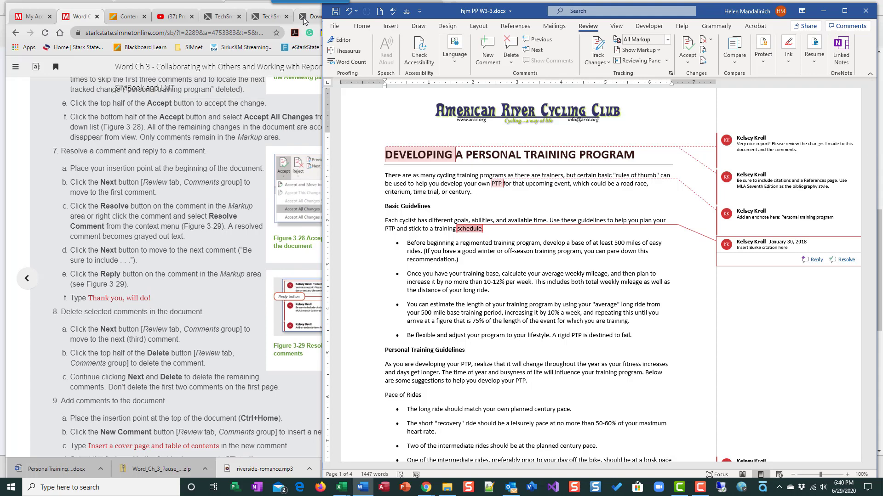
left_click(336, 12)
Read the remaining instructions, then go to the document's first comment ("Very nice report!") and resolve it
scroll(183, 273, "down", 2)
scroll(183, 273, "down", 7)
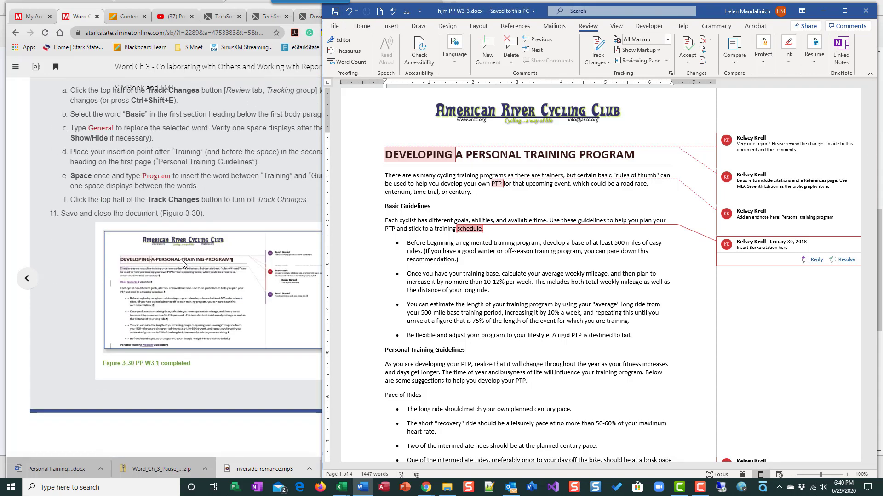
scroll(184, 260, "up", 7)
scroll(184, 260, "up", 2)
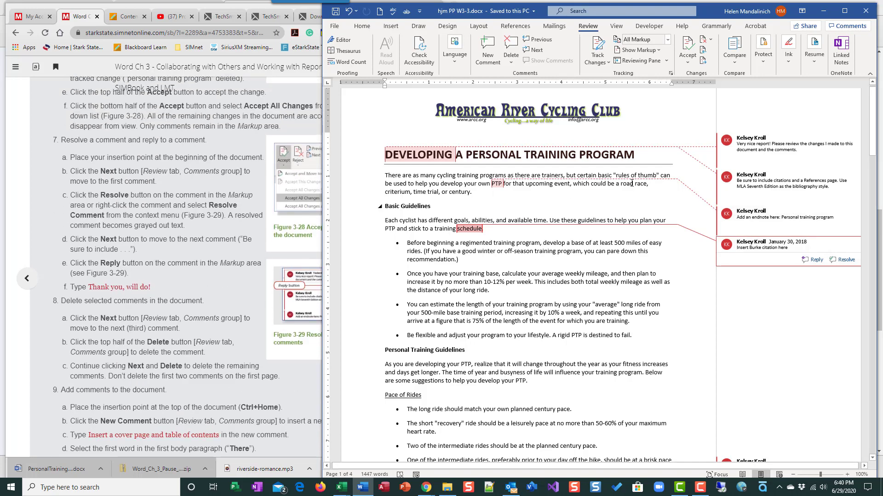
left_click(413, 201)
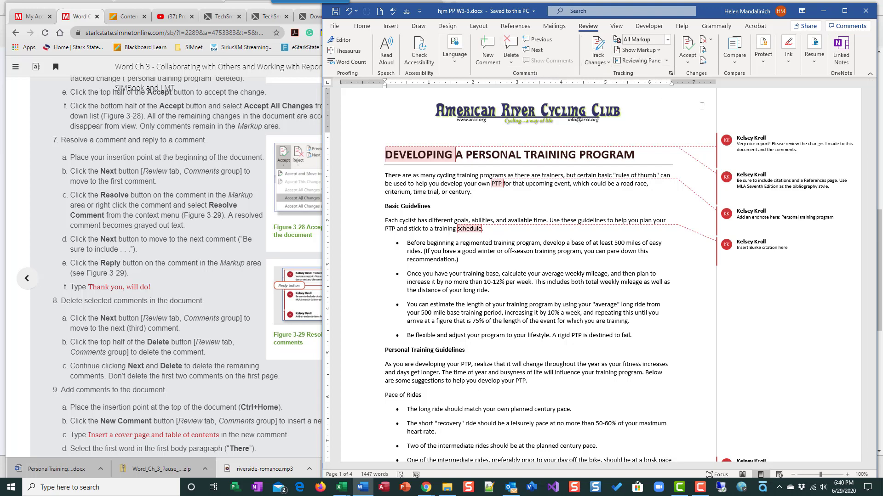
left_click(762, 290)
left_click(536, 50)
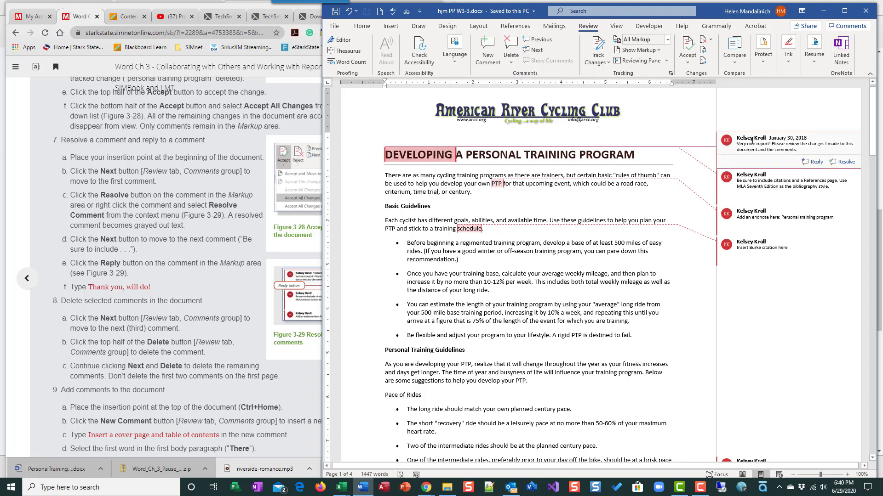
left_click(846, 162)
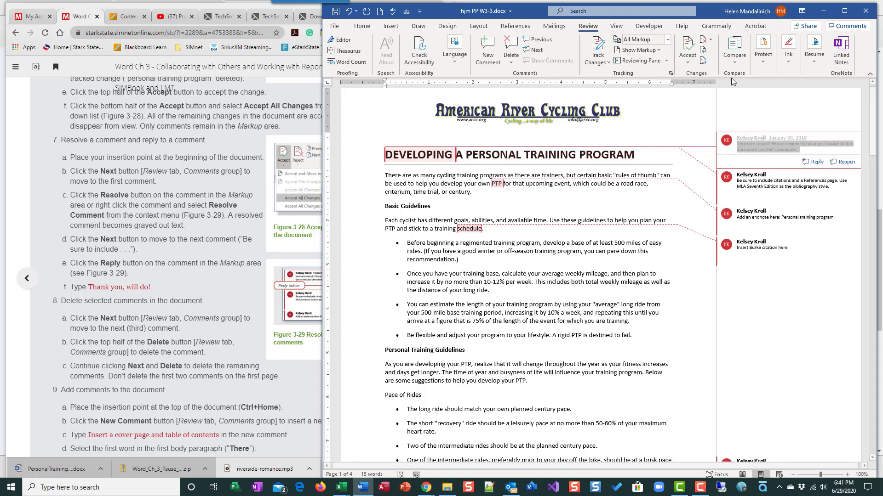
Move to the second comment, about including citations and a References page, and reply "Thank you, will do!"
left_click(537, 50)
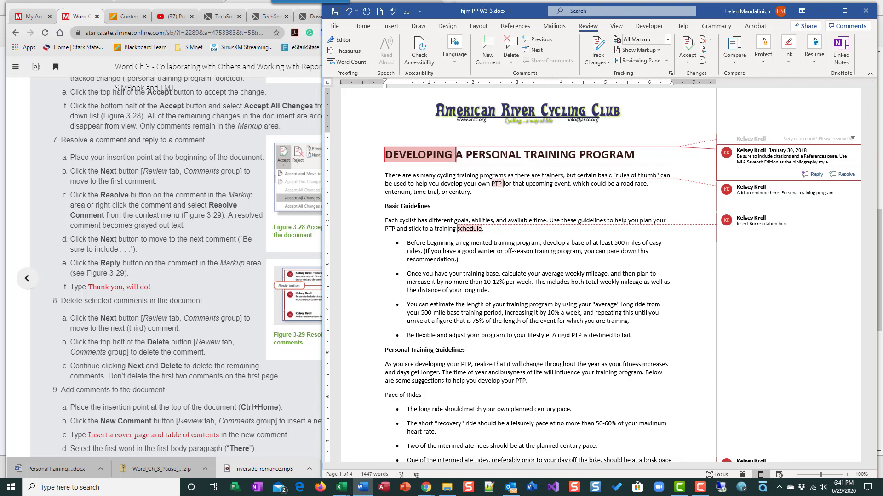
left_click(815, 174)
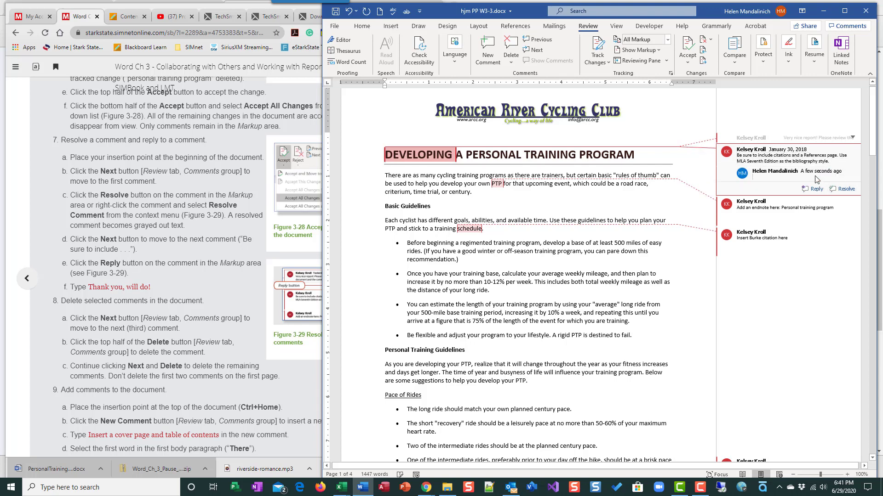
type("Thank you, will do!")
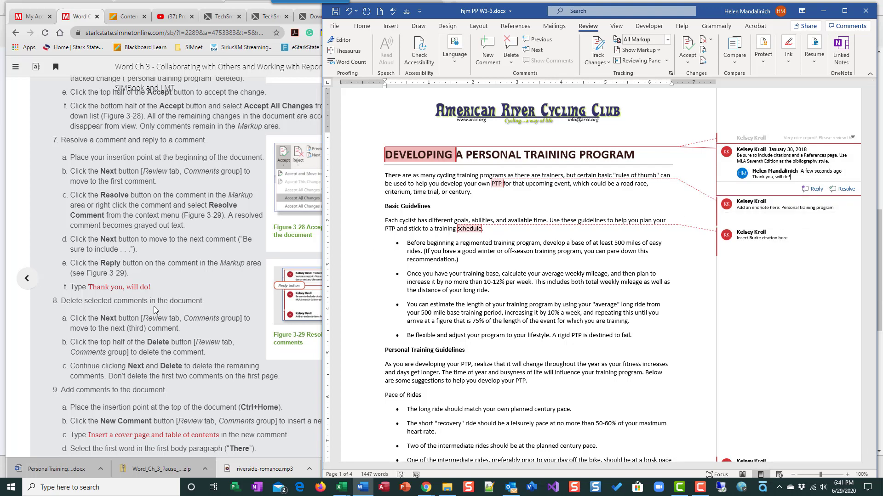
Delete the comments "Add an endnote here: Personal training program" and "Insert Burke citation here"
left_click(532, 52)
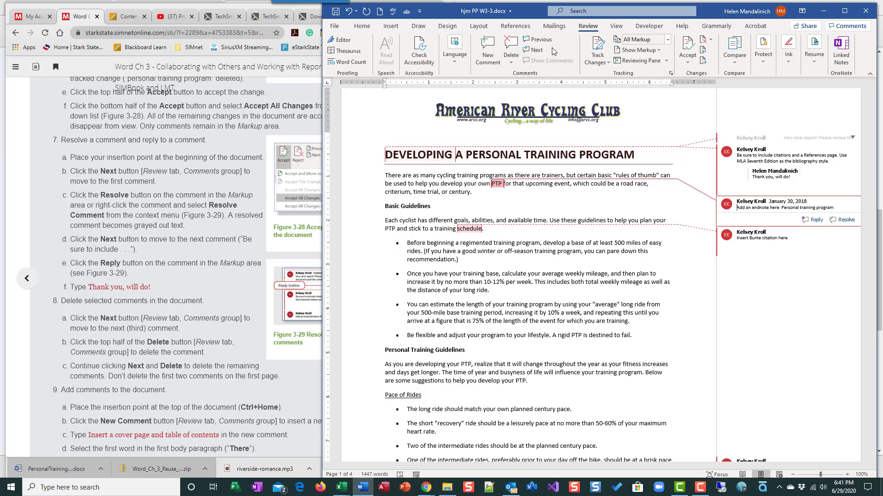
left_click(515, 43)
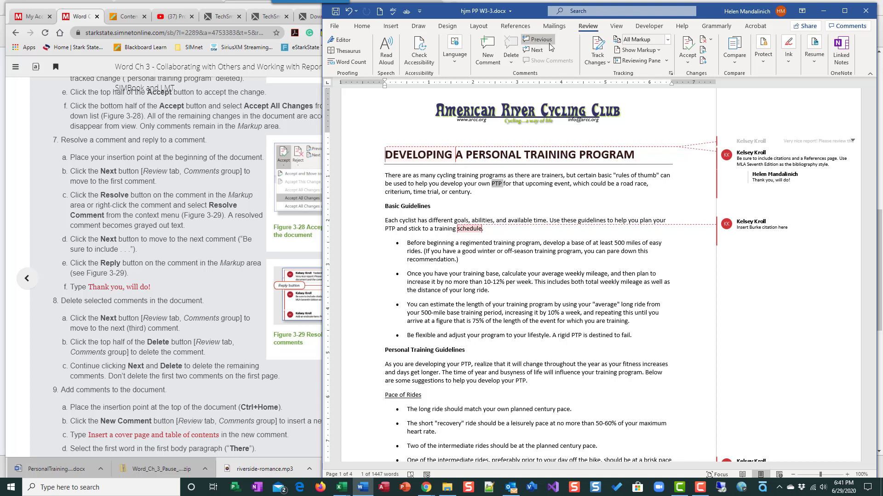
left_click(541, 51)
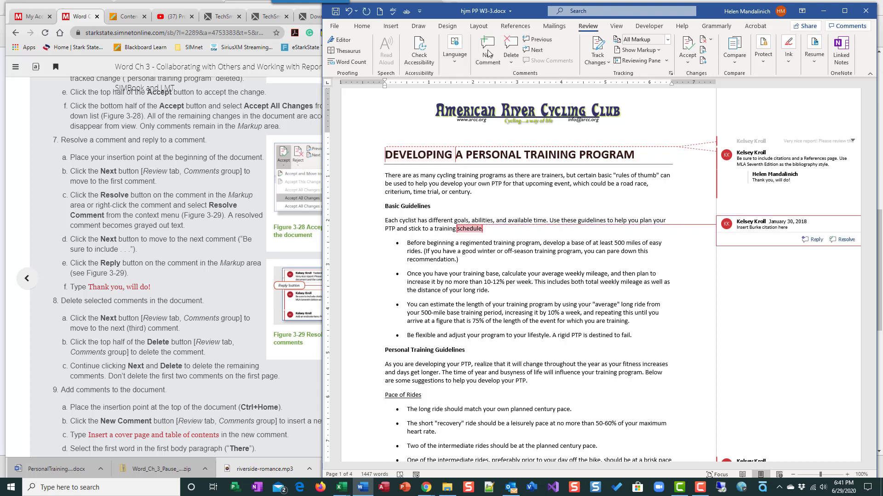
left_click(512, 43)
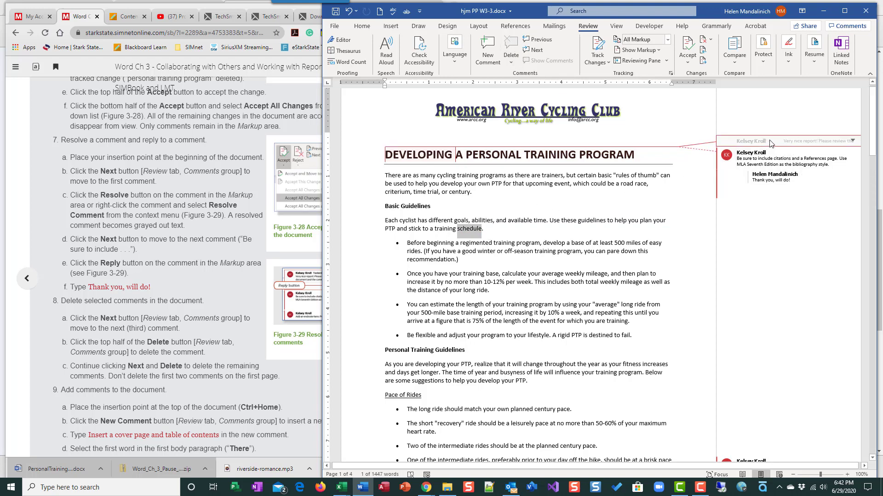
Read instruction 9 and insert a new comment on the title word "DEVELOPING", asking to proofread the report one more time
left_click(777, 158)
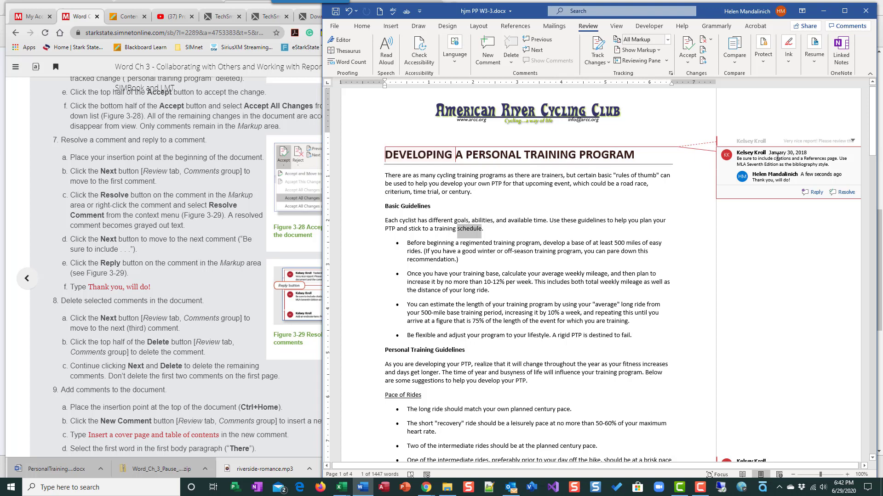
scroll(321, 287, "down", 3)
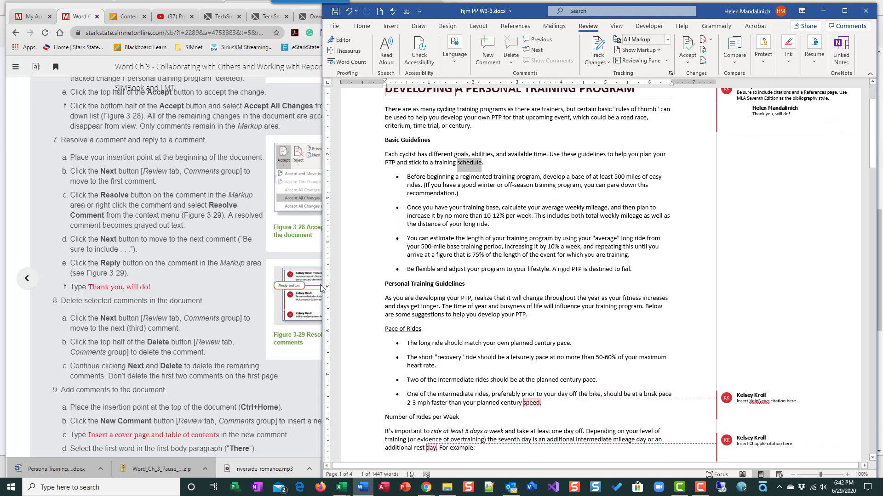
scroll(250, 271, "down", 5)
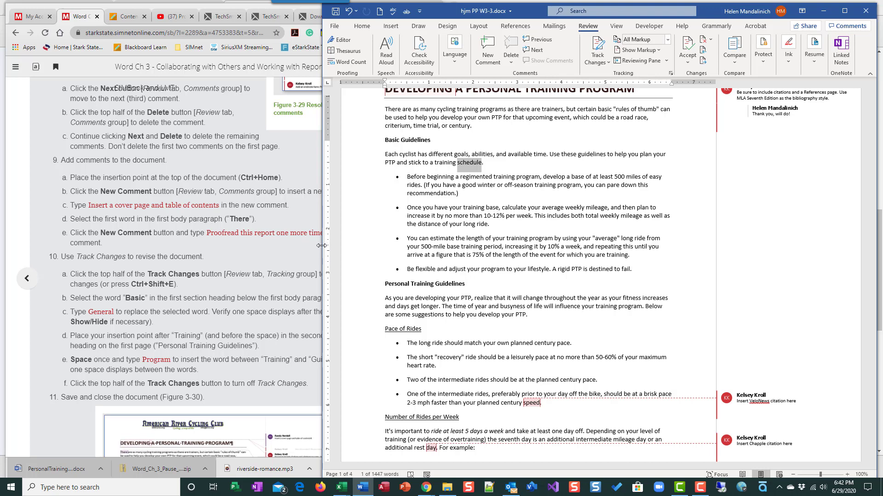
key("ctrl+Home")
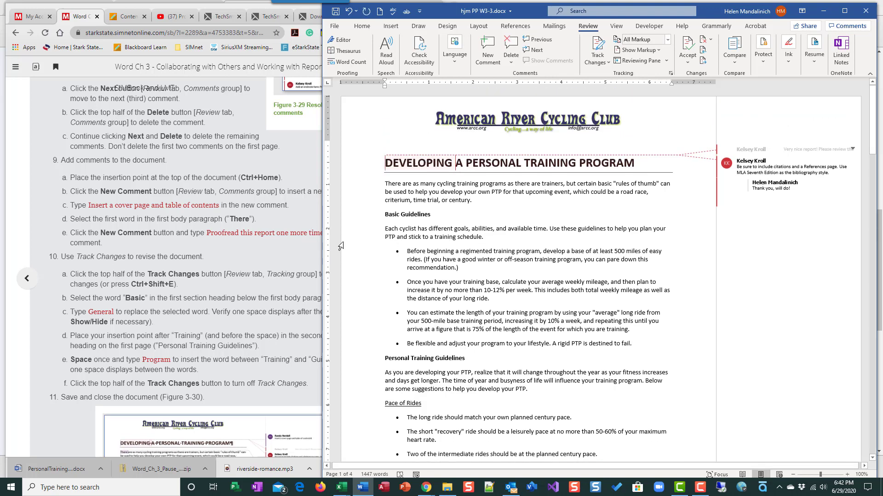
left_click(497, 57)
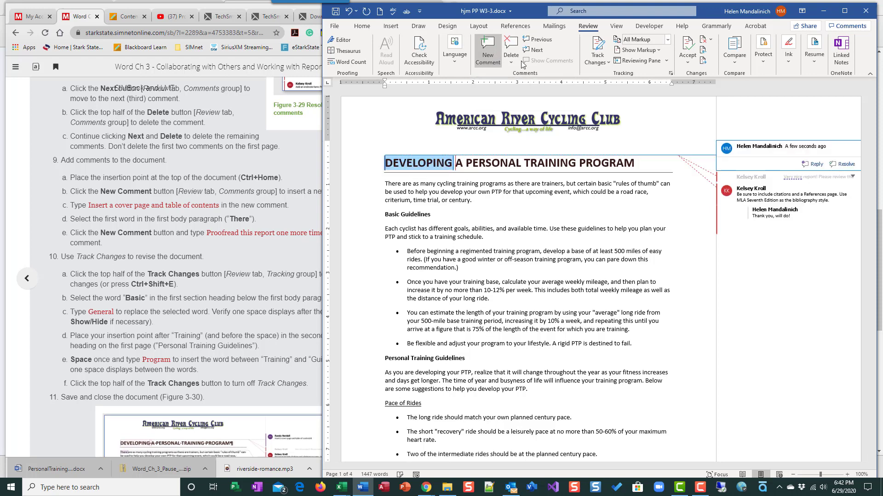
type("Pr")
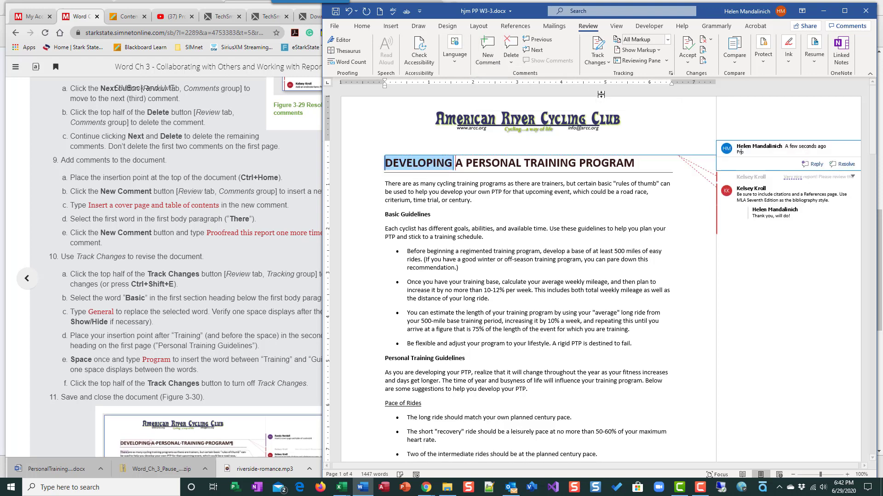
type("ofreed- this")
key("BackSpace")
key("BackSpace")
key("BackSpace")
key("BackSpace")
key("BackSpace")
key("BackSpace")
key("BackSpace")
key("BackSpace")
key("BackSpace")
key("BackSpace")
key("BackSpace")
key("BackSpace")
key("BackSpace")
key("BackSpace")
key("BackSpace")
type("ad this report one more time")
Correct the new comment's wording to "Proofread this report one more time"
key("alt+Tab")
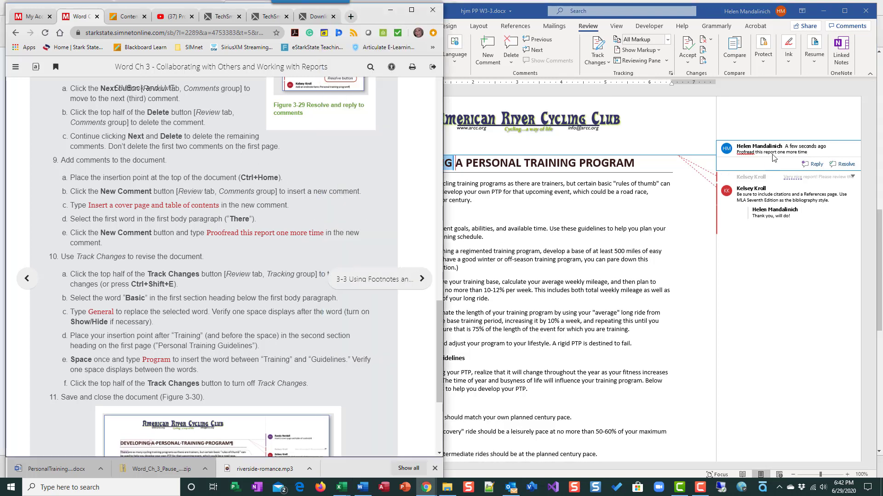
key("alt+Tab")
type("23")
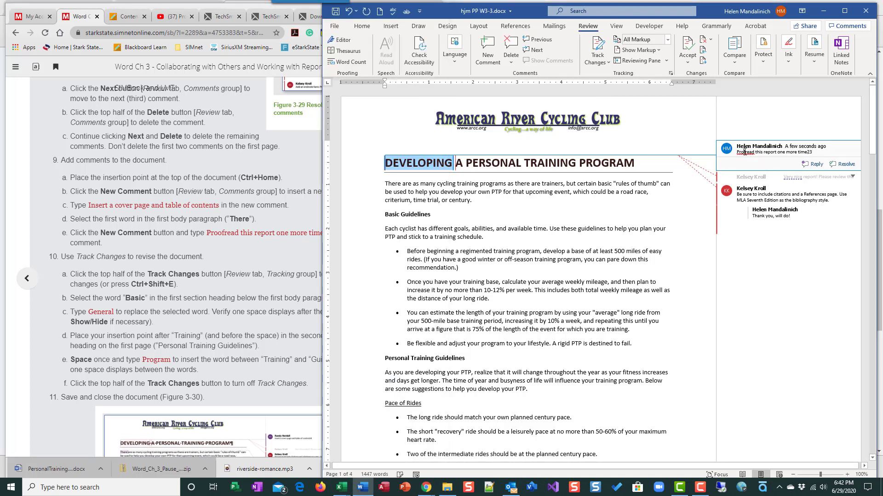
right_click(744, 150)
key("Escape")
type("o")
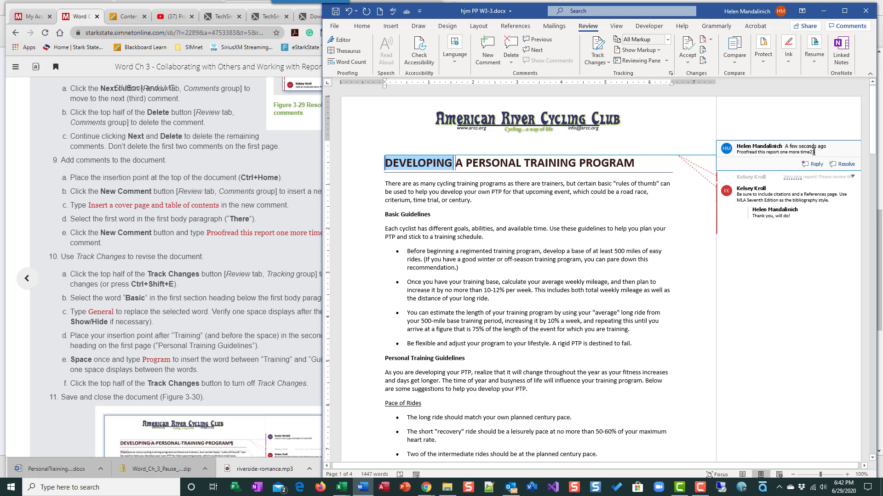
key("BackSpace")
key("BackSpace")
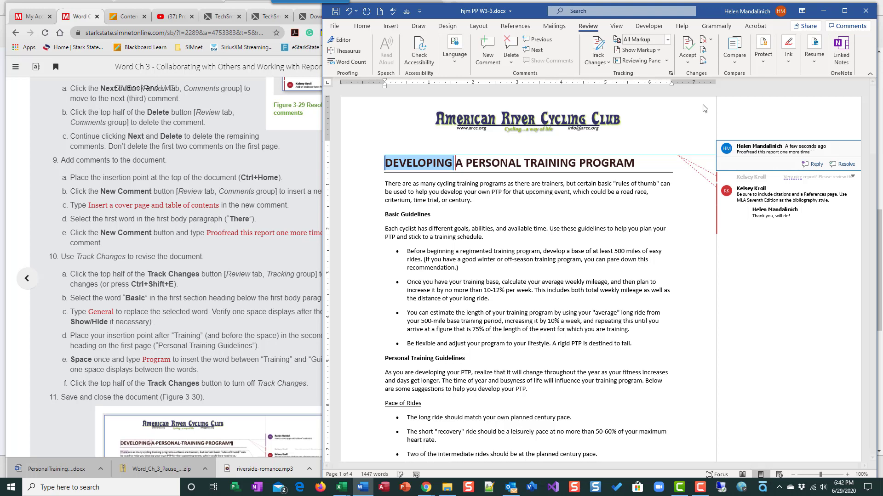
Switch to the SIMBook in Chrome and read instruction 10 on revising the document with Track Changes
left_click(208, 241)
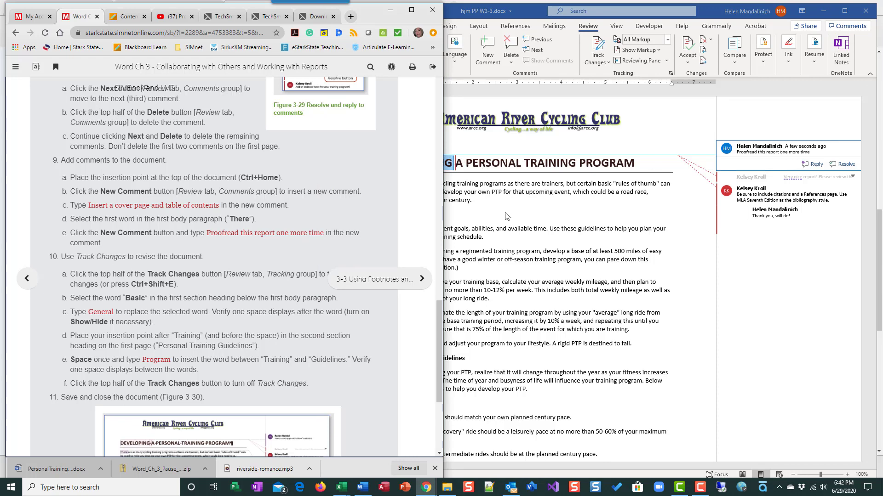
scroll(209, 249, "down", 1)
scroll(211, 248, "down", 1)
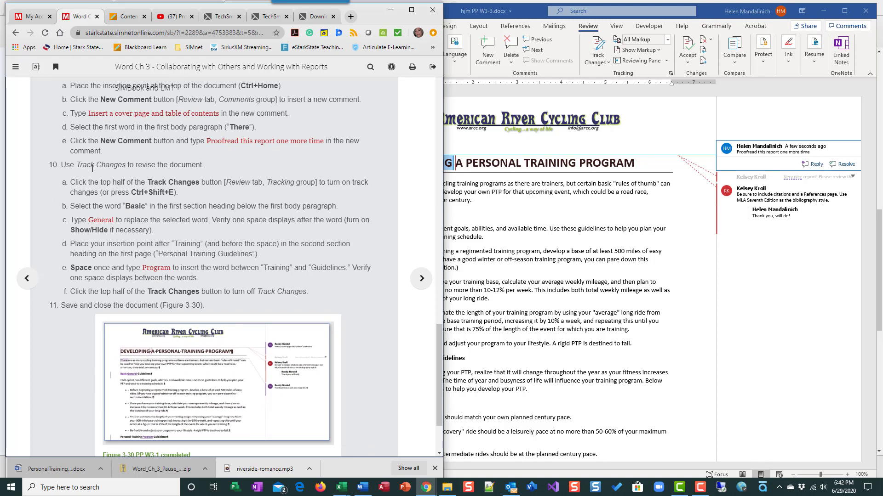
Switch to the report in Word and turn on Track Changes
left_click(599, 46)
left_click(599, 46)
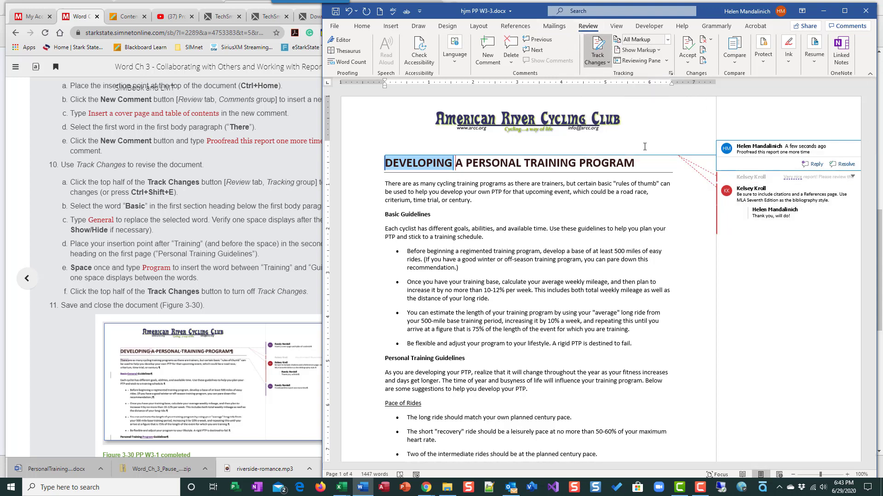
left_click(598, 43)
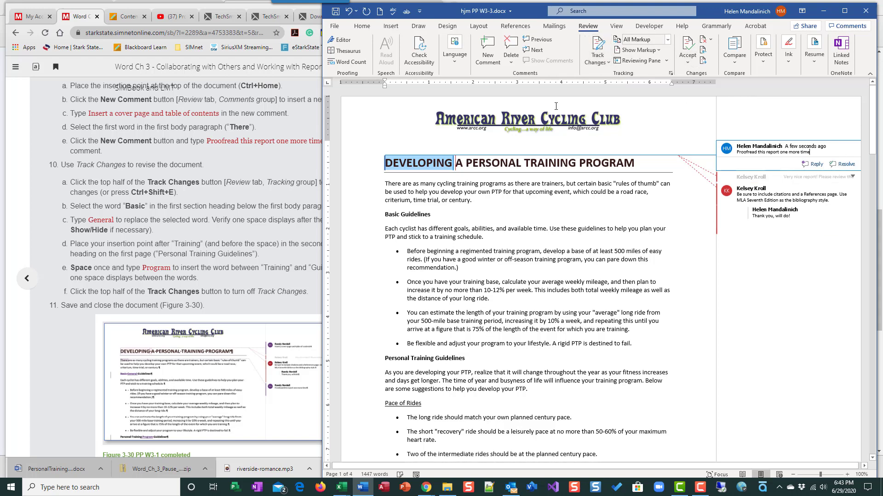
Check the replacement wording in the SIMBook and replace "Basic" with "General" in the first section heading, "Basic Guidelines"
left_click(241, 204)
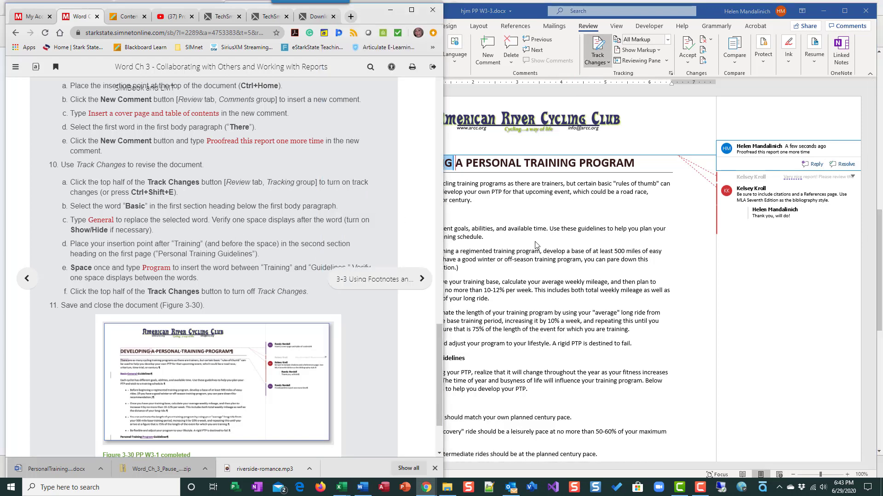
key("alt+Tab")
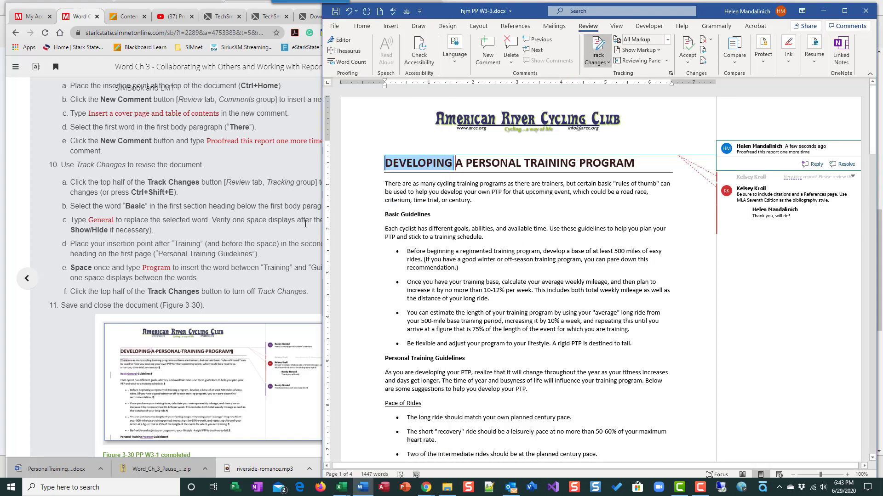
double_click(391, 214)
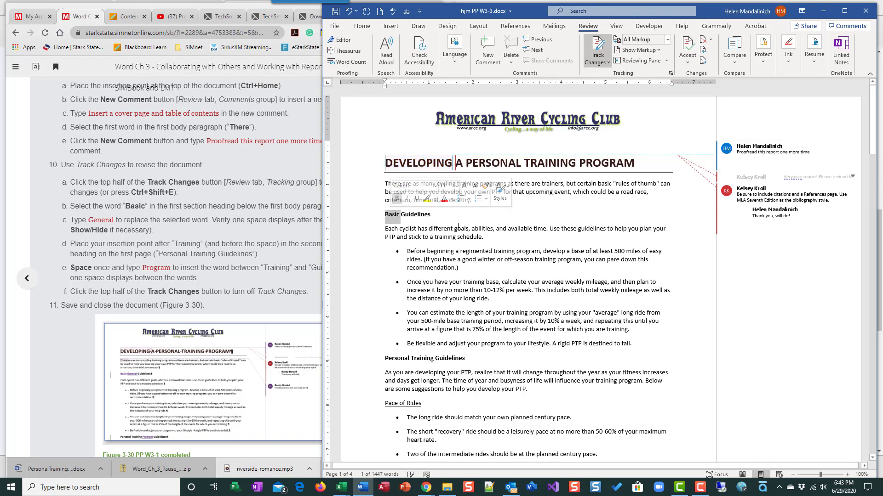
type("General")
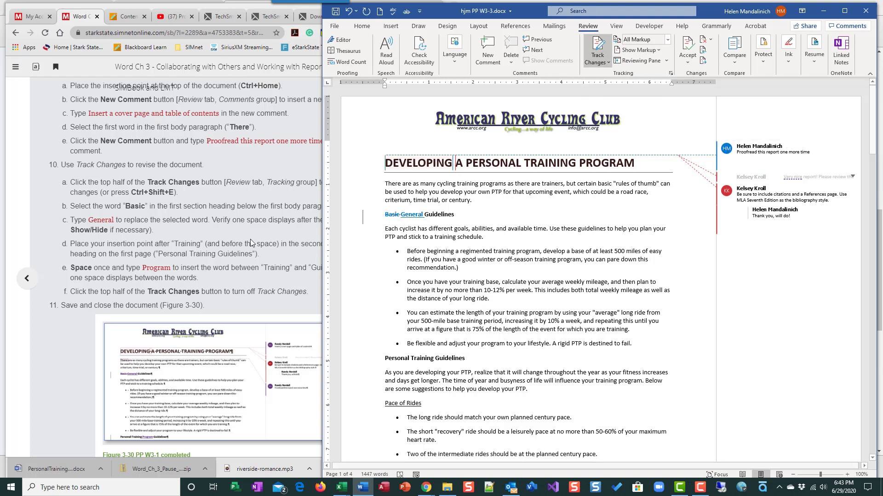
Following instructions 10d and 10e, insert the word "Program" between "Training" and "Guidelines" in the second section heading
left_click(293, 223)
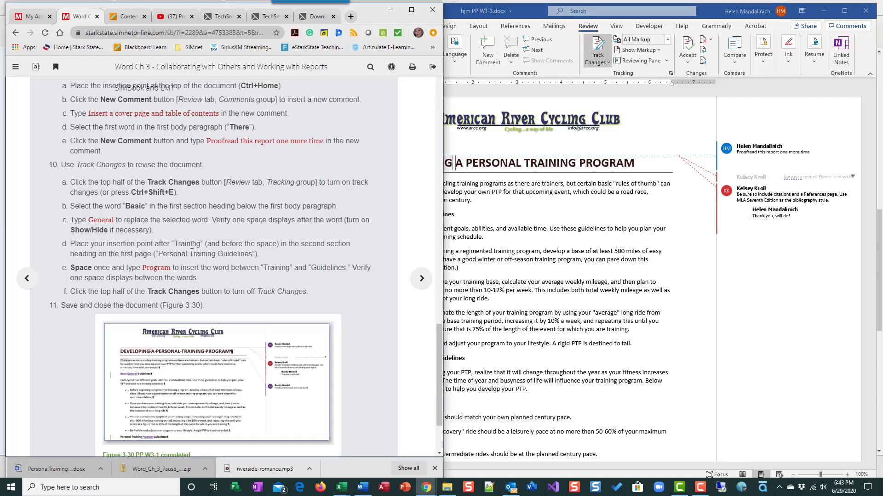
left_click(513, 235)
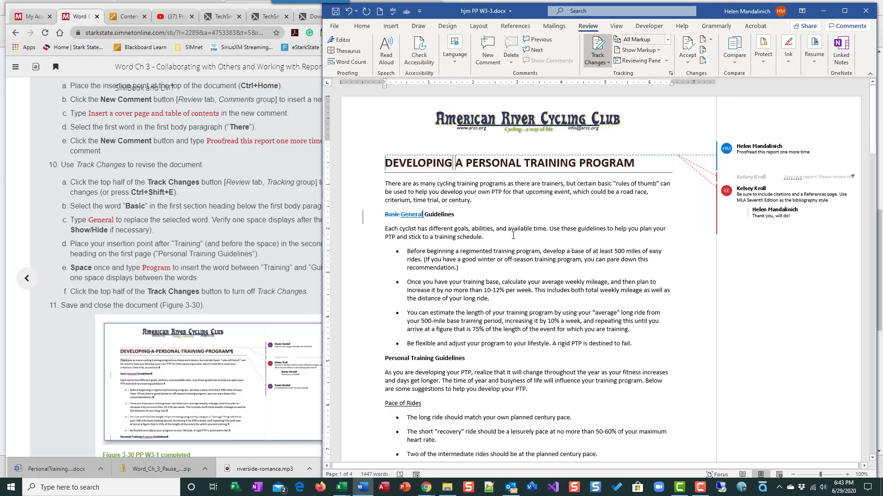
left_click(288, 259)
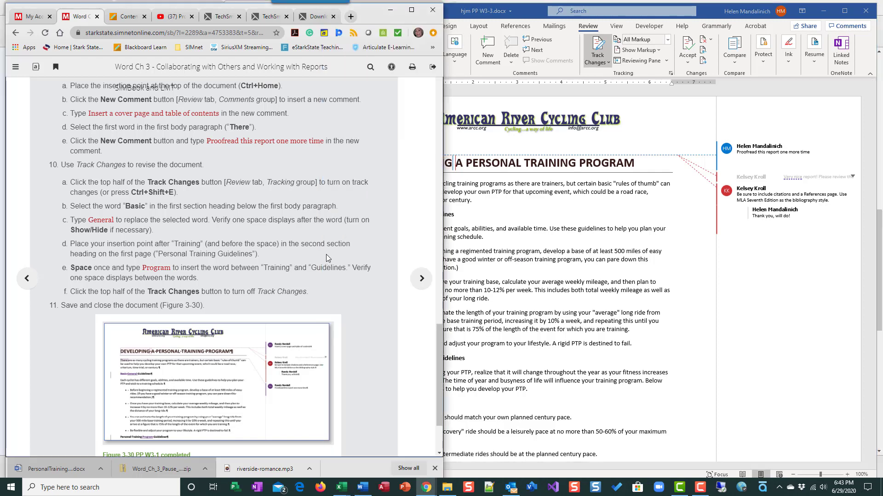
left_click(581, 281)
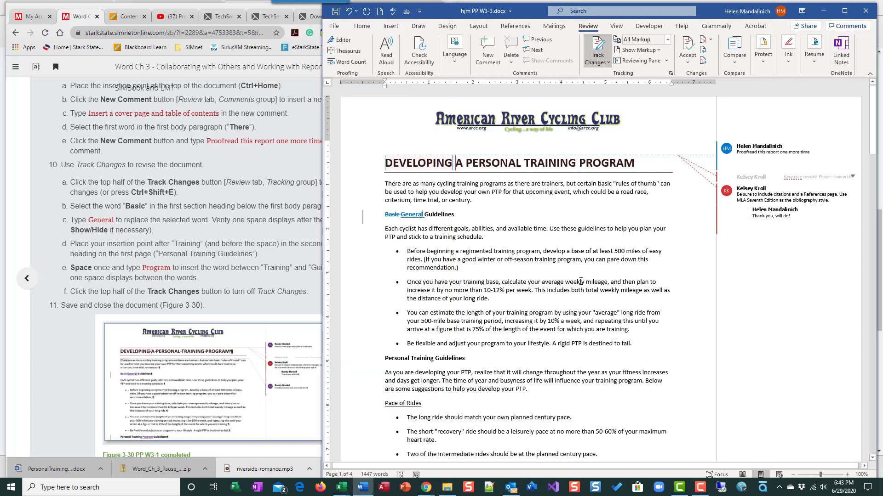
scroll(581, 281, "down", 2)
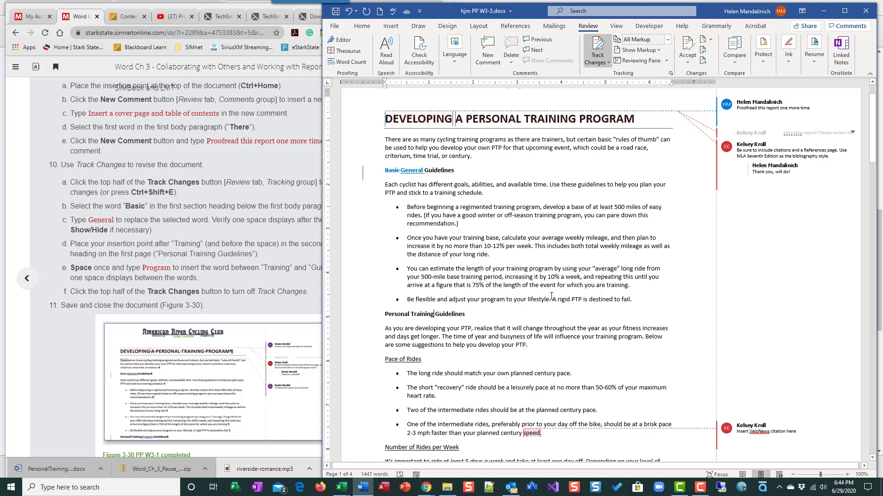
type("Progam")
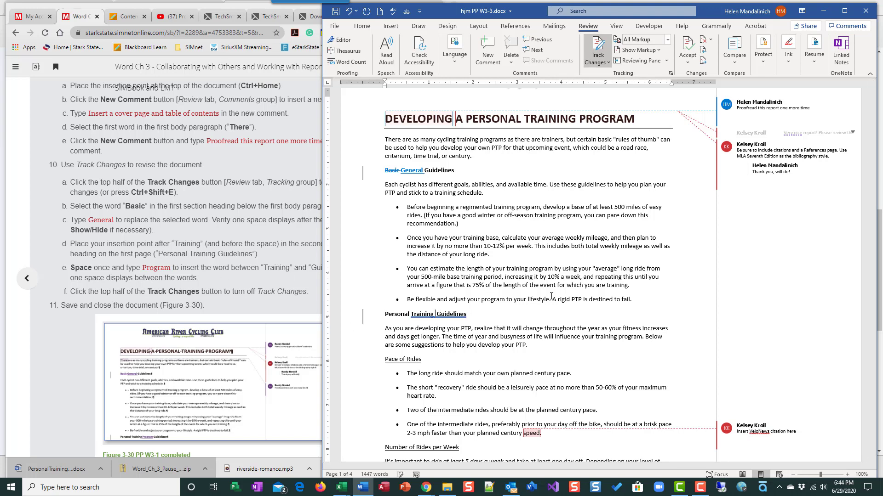
key("Left")
key("Left")
type("r")
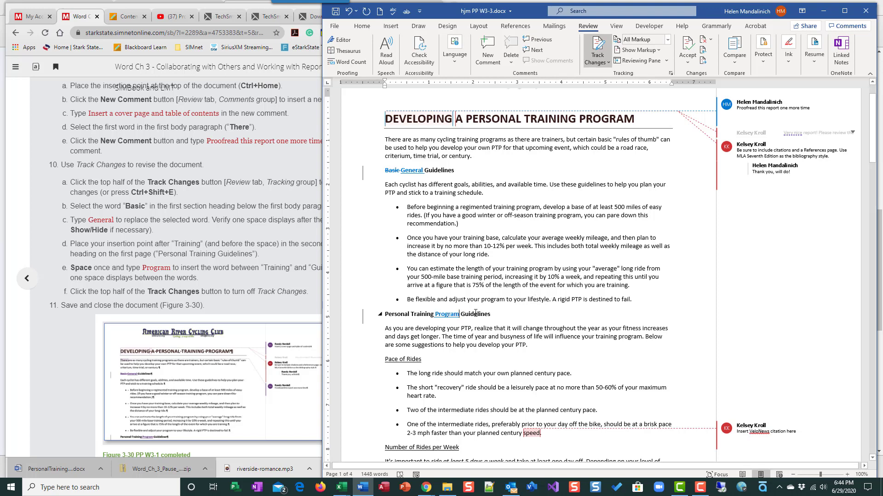
Check instruction 10f in the SIMBook and turn off Track Changes in the report
scroll(261, 246, "down", 1)
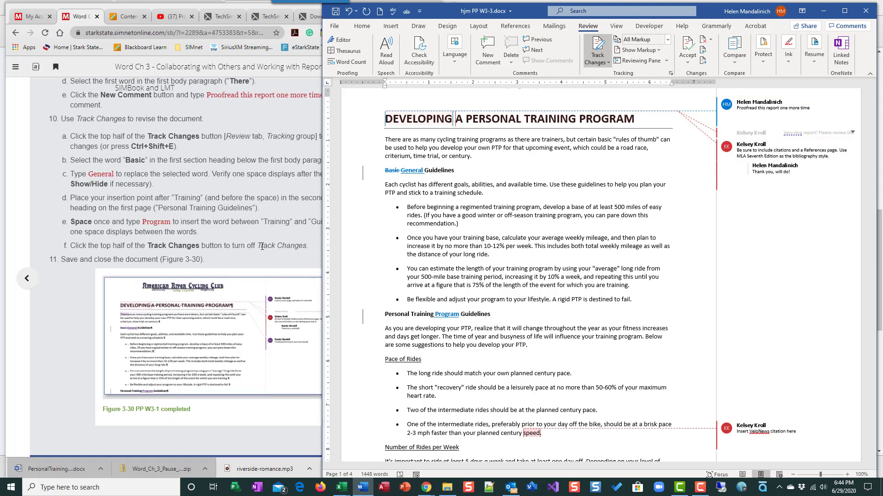
left_click(252, 239)
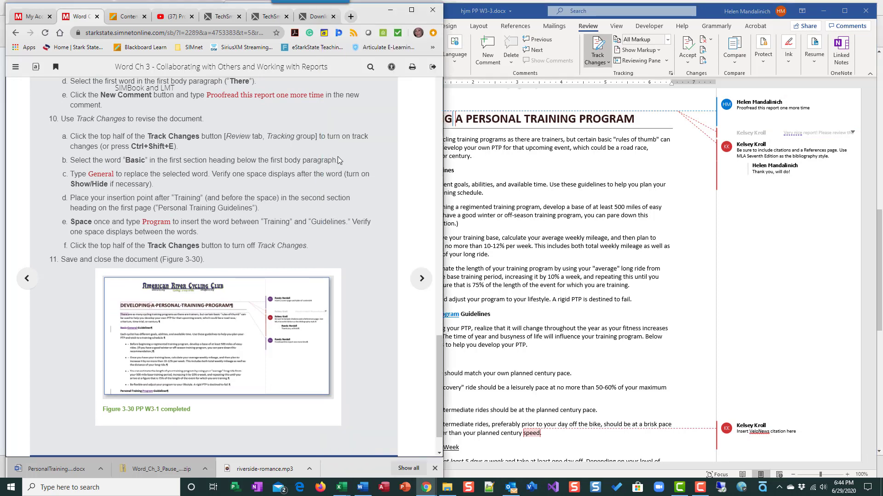
left_click(600, 45)
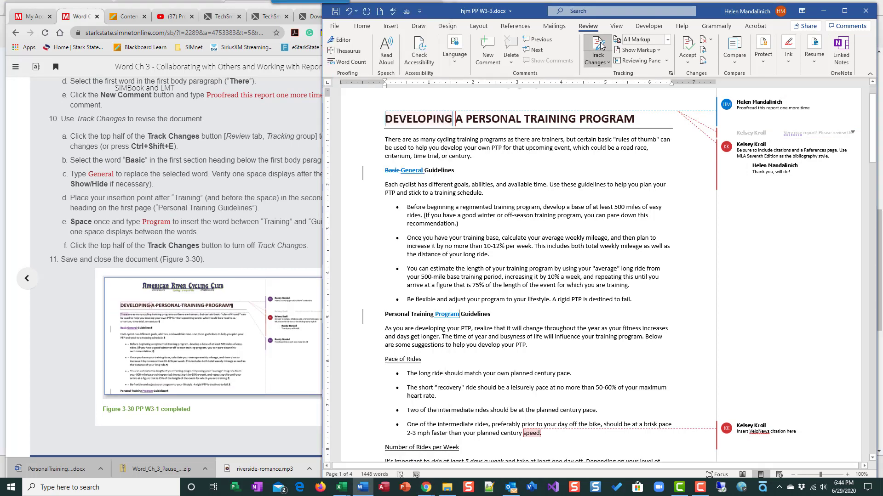
left_click(598, 45)
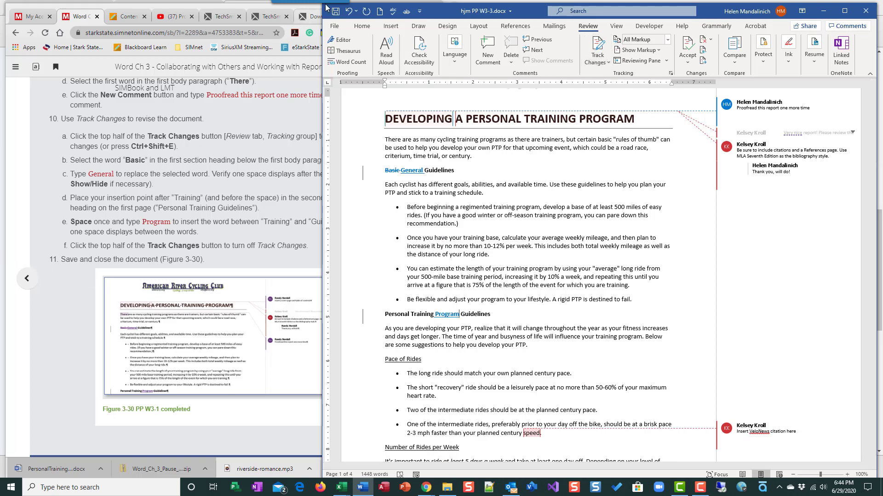
Save the report and go back to the project's earlier instructions in the SIMBook
left_click(335, 11)
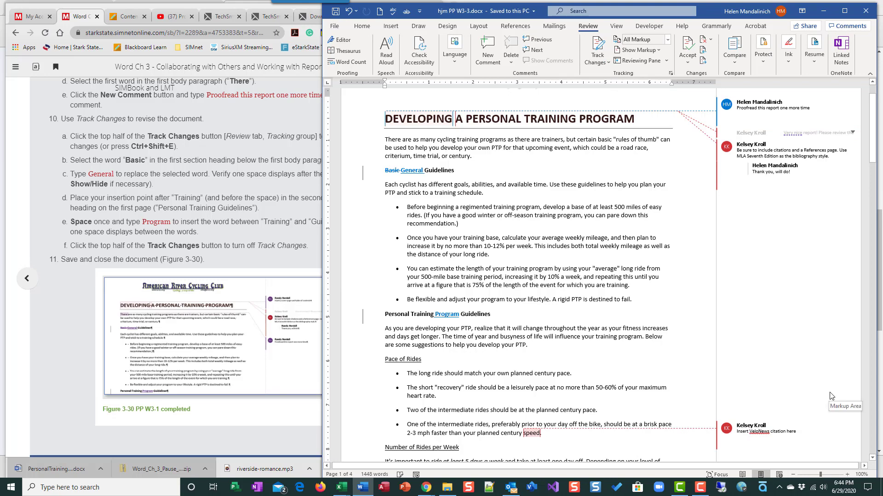
scroll(260, 374, "up", 8)
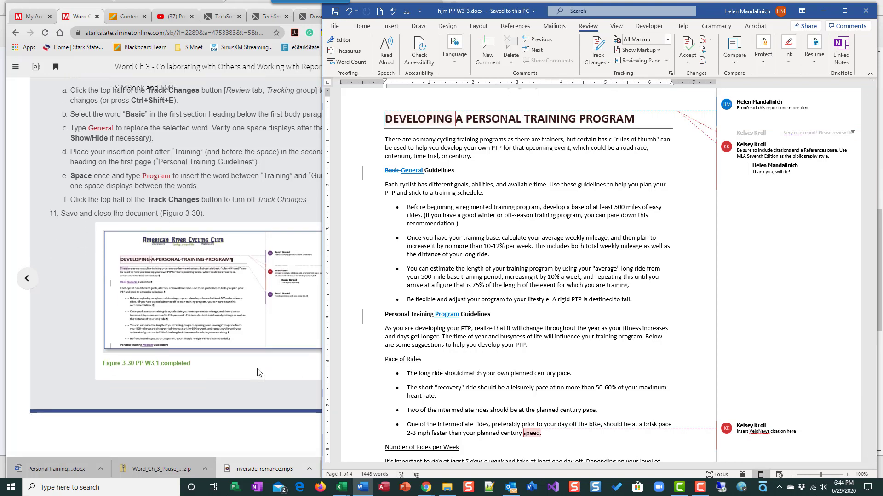
scroll(260, 370, "up", 8)
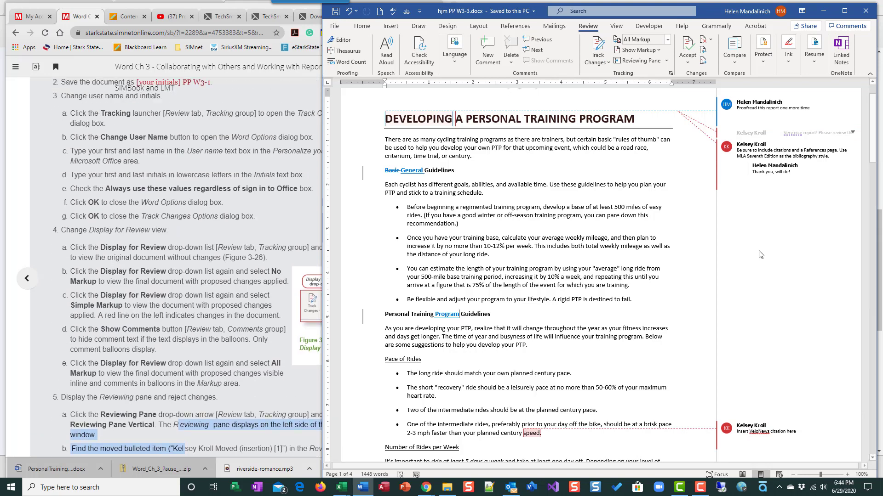